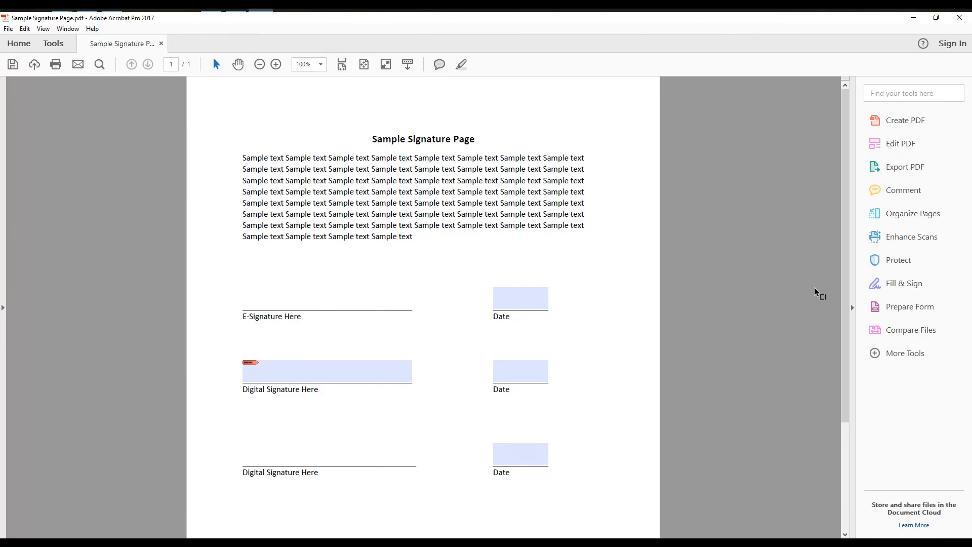
Step: In Fill & Sign, start a new signature and type the sample name
click(915, 284)
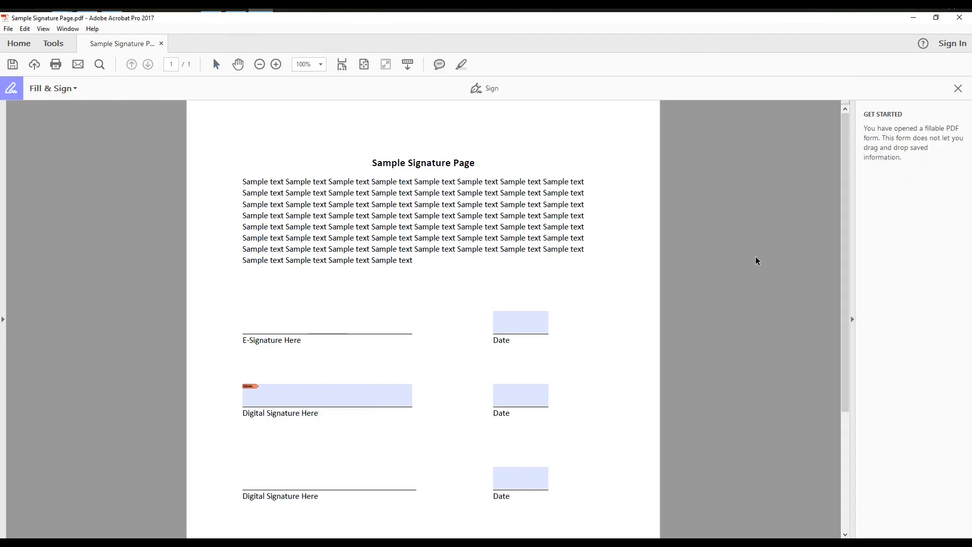
click(492, 90)
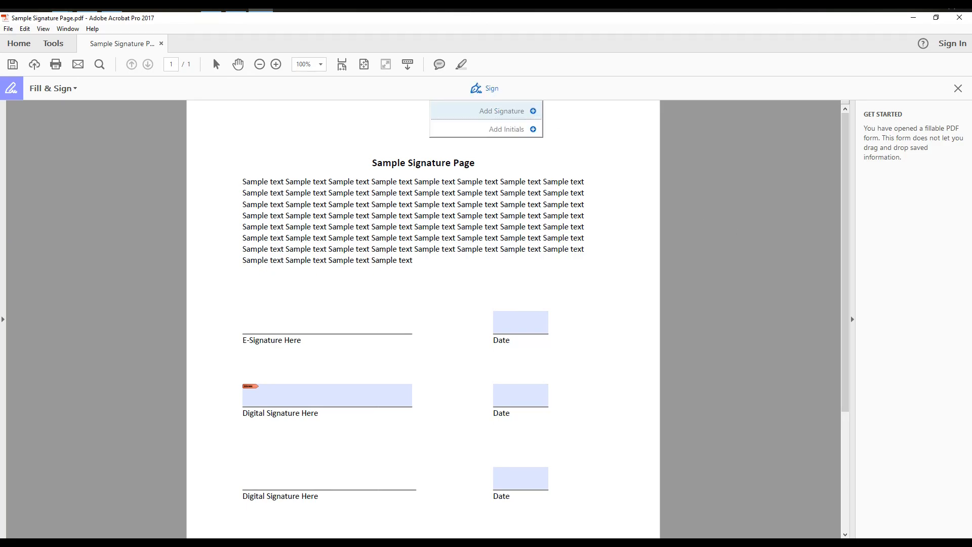
click(501, 111)
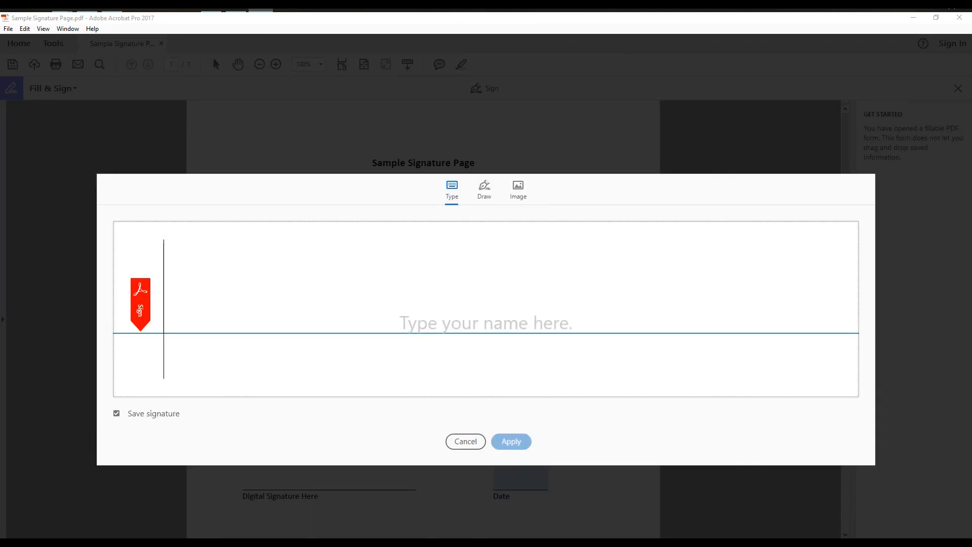
text(John)
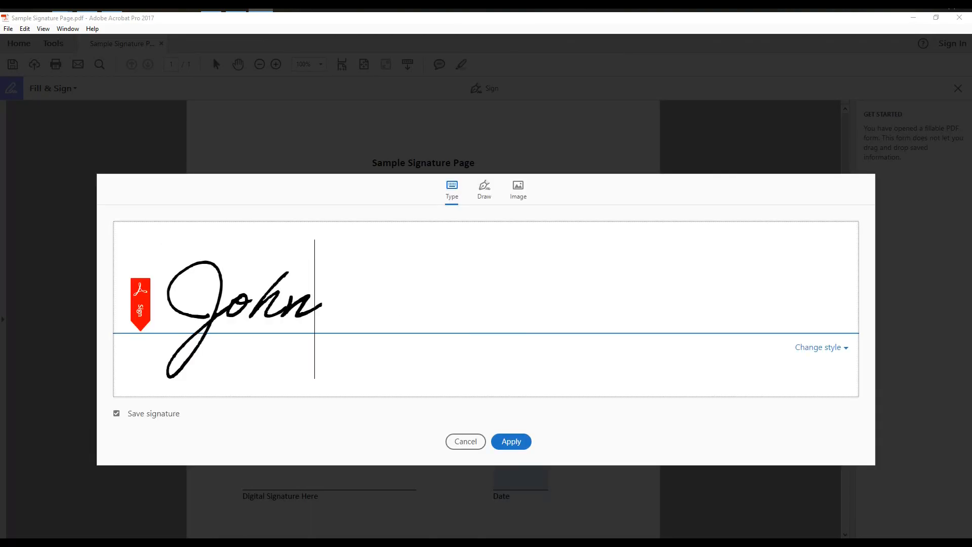
text( Doe)
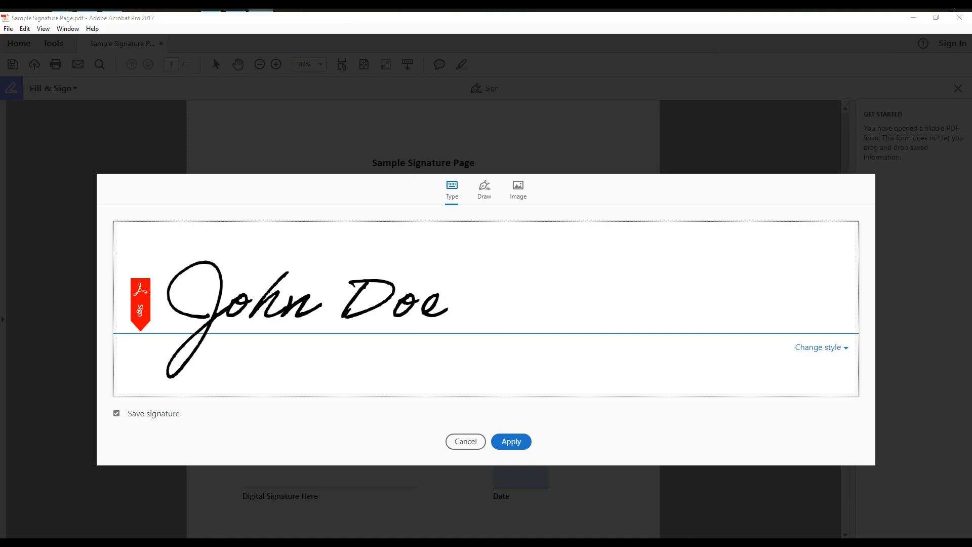
Step: Try the Draw and Image signature options, then return to the typed signature
click(484, 190)
mouse_move(281, 299)
mouse_down()
mouse_move(227, 347)
mouse_move(334, 304)
mouse_up()
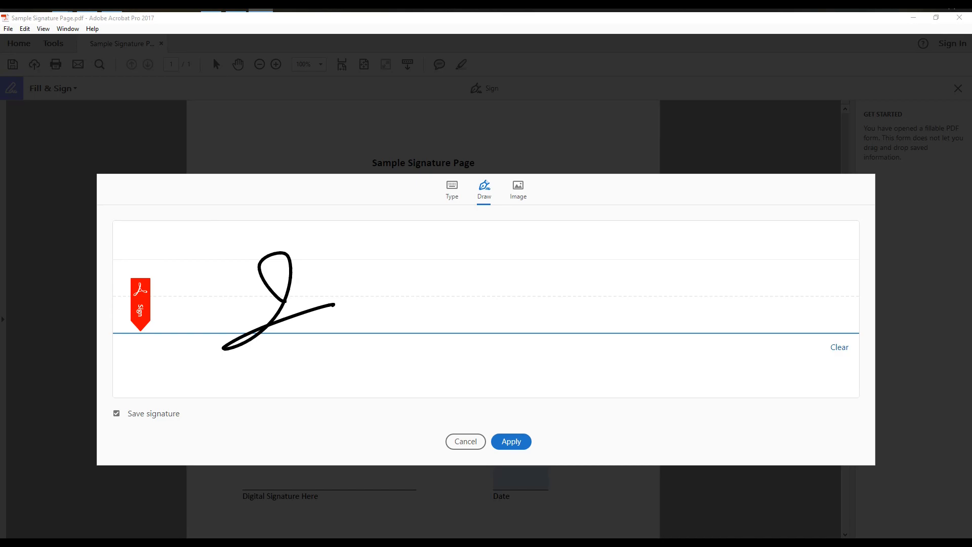
click(517, 190)
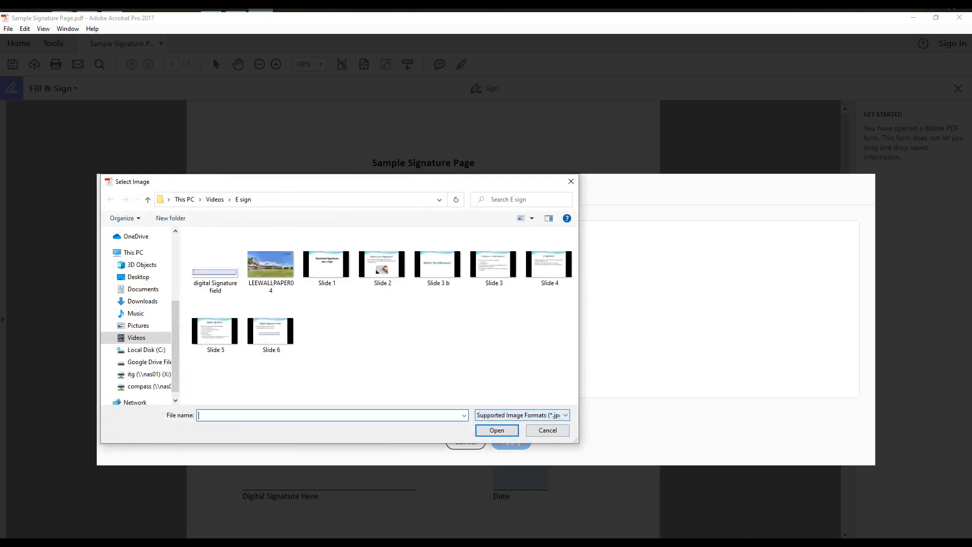
click(548, 430)
click(452, 190)
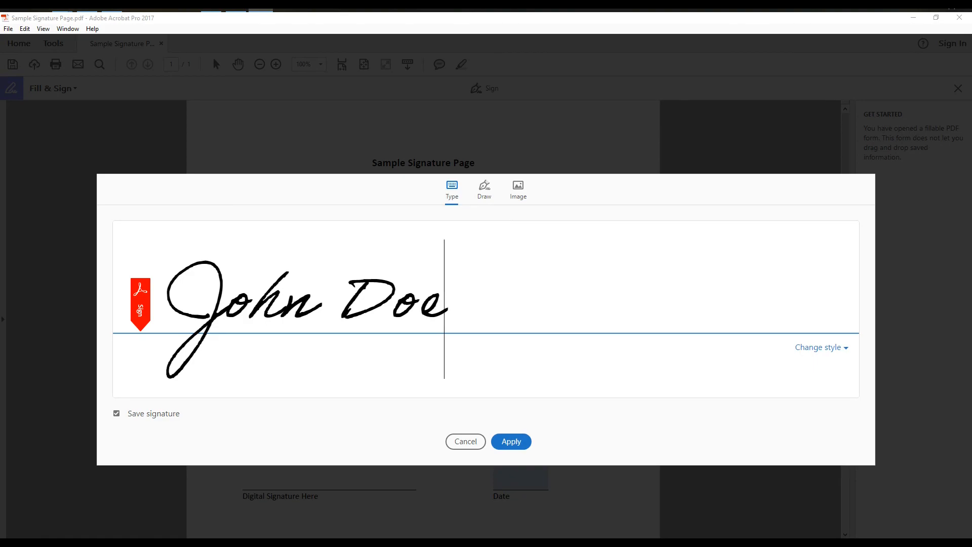
Step: Review the signature styles, keep the current cursive style, and apply the saved signature
click(821, 347)
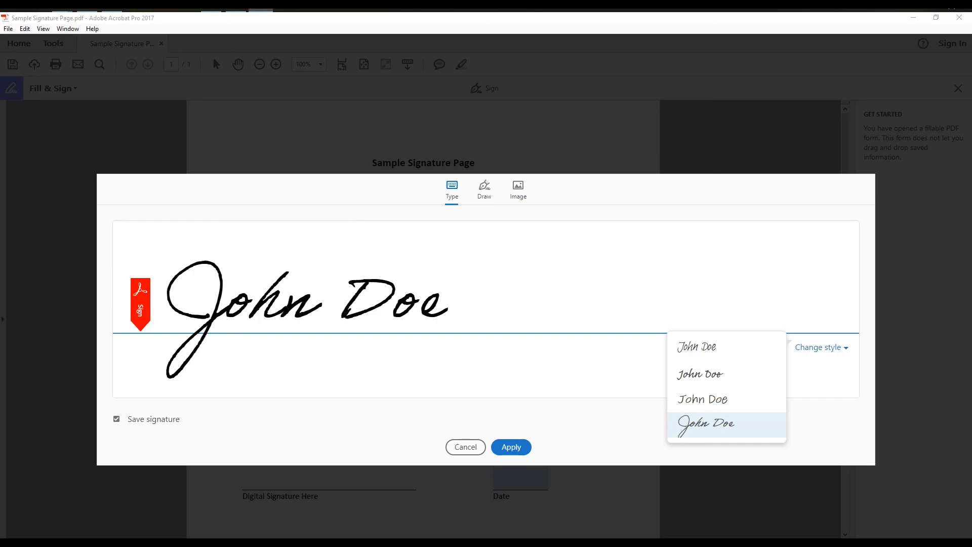
click(821, 347)
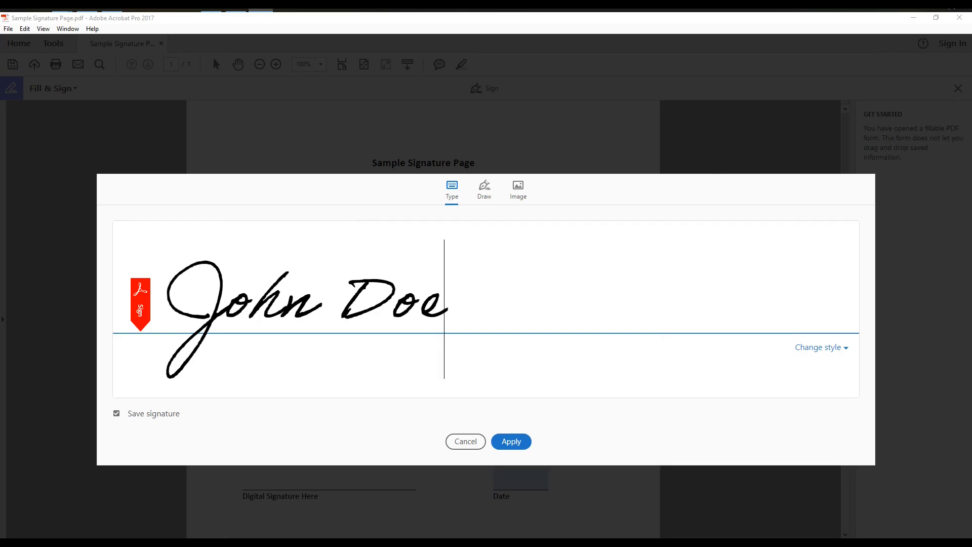
click(510, 441)
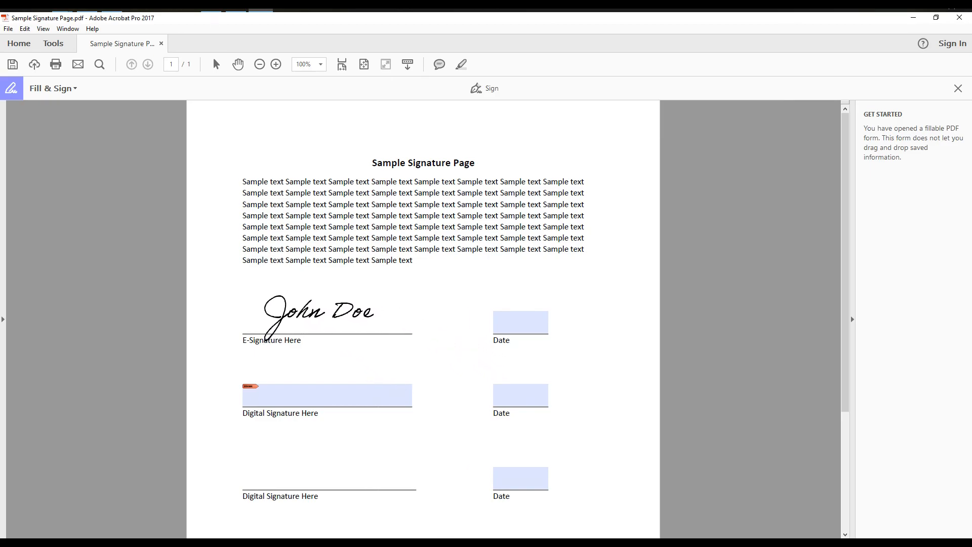
Step: Place the cursive signature on the E-Signature line and adjust its size
click(316, 310)
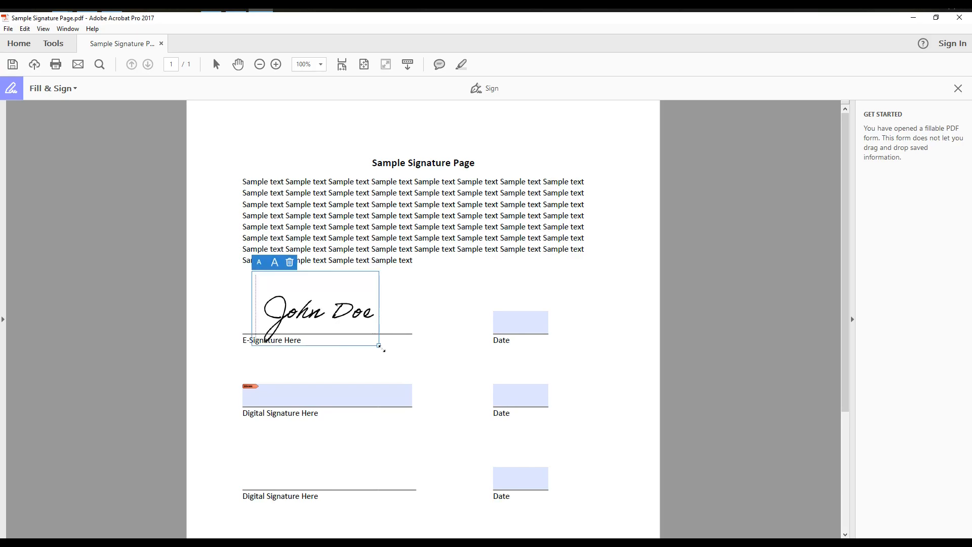
mouse_move(377, 345)
mouse_down()
mouse_move(408, 358)
mouse_move(390, 349)
mouse_move(400, 358)
mouse_up()
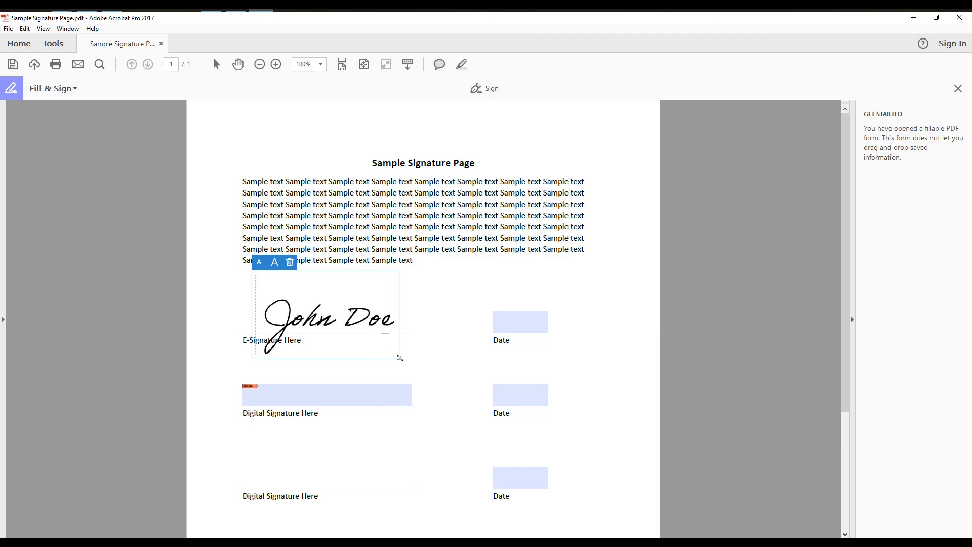
click(275, 262)
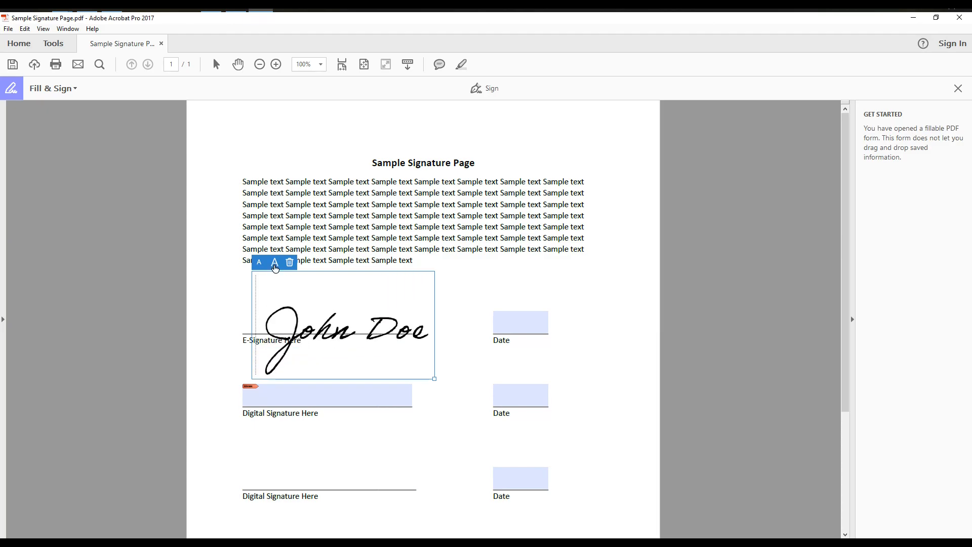
click(259, 264)
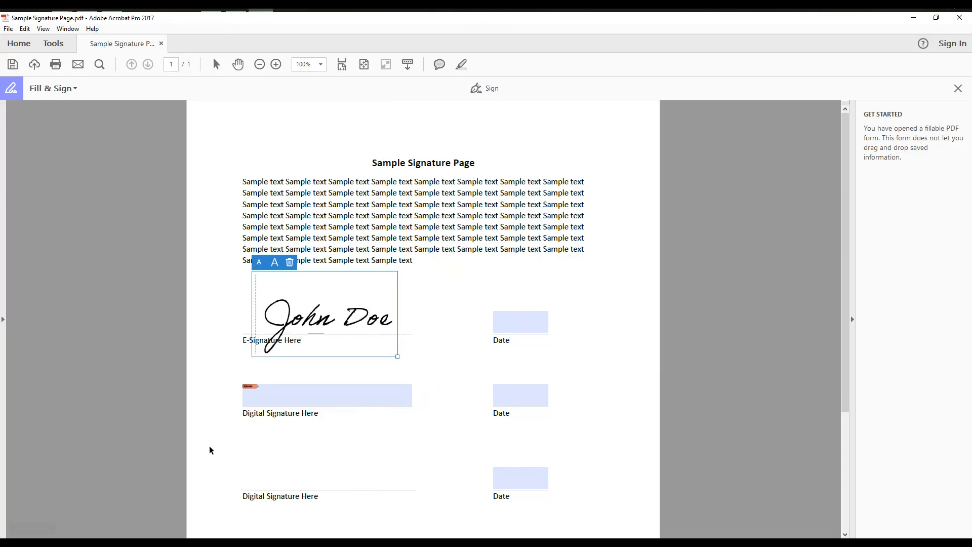
click(433, 318)
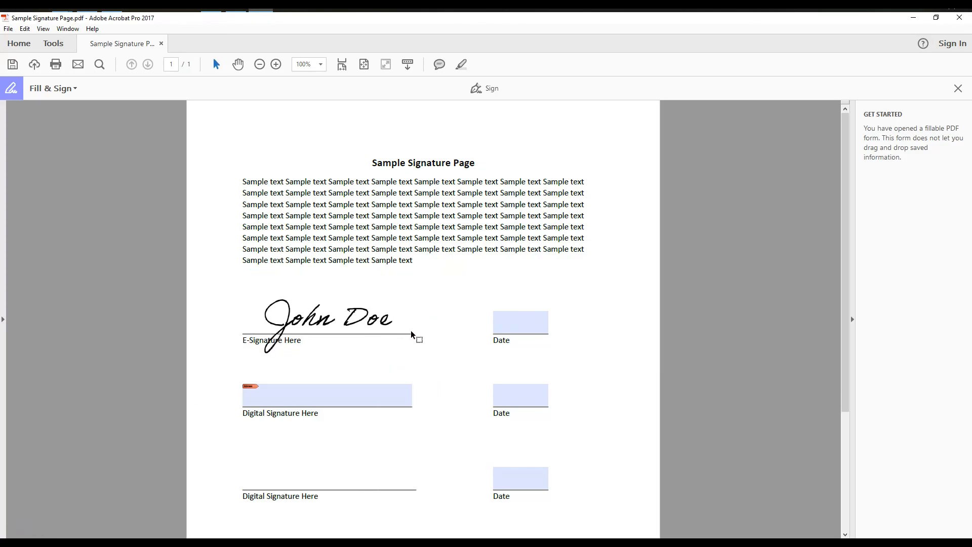
Step: Enter 11/6/2020 in the first Date field and save the document
click(501, 322)
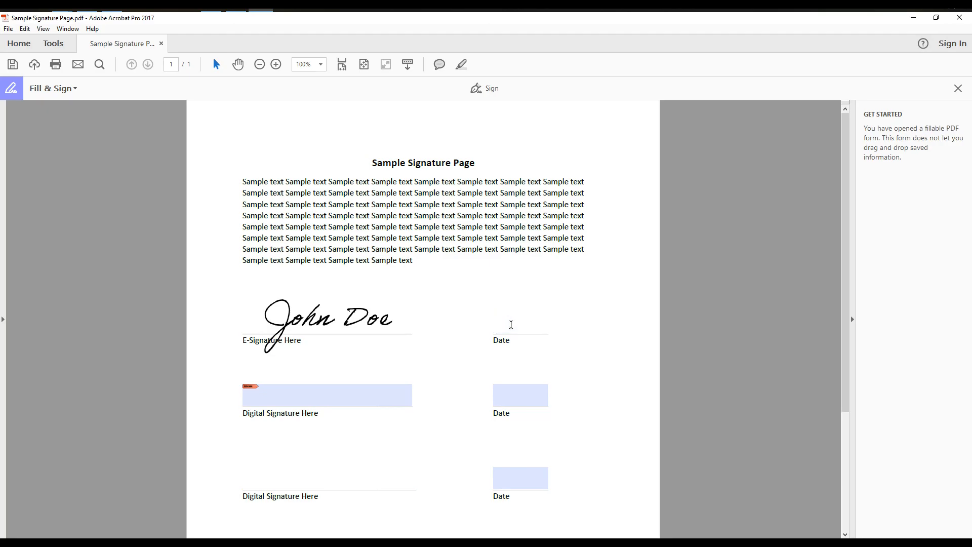
text(11/6/2020)
click(13, 66)
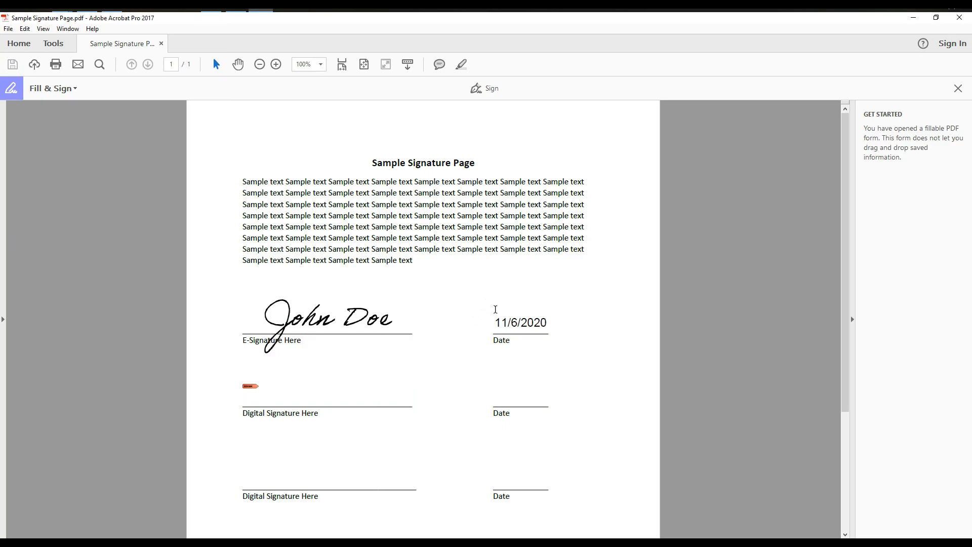
Step: Check the saved signature and initials under Sign, then dismiss the menu
click(492, 89)
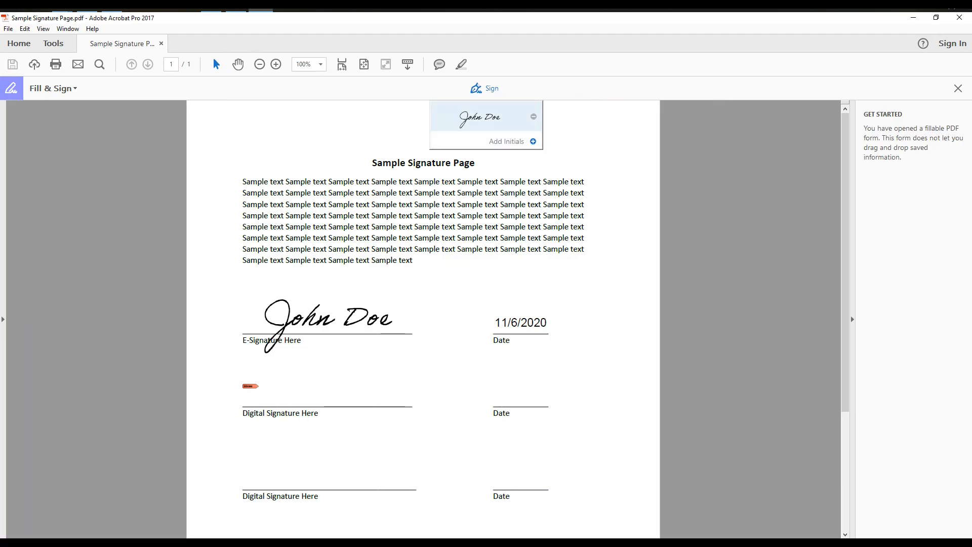
click(490, 286)
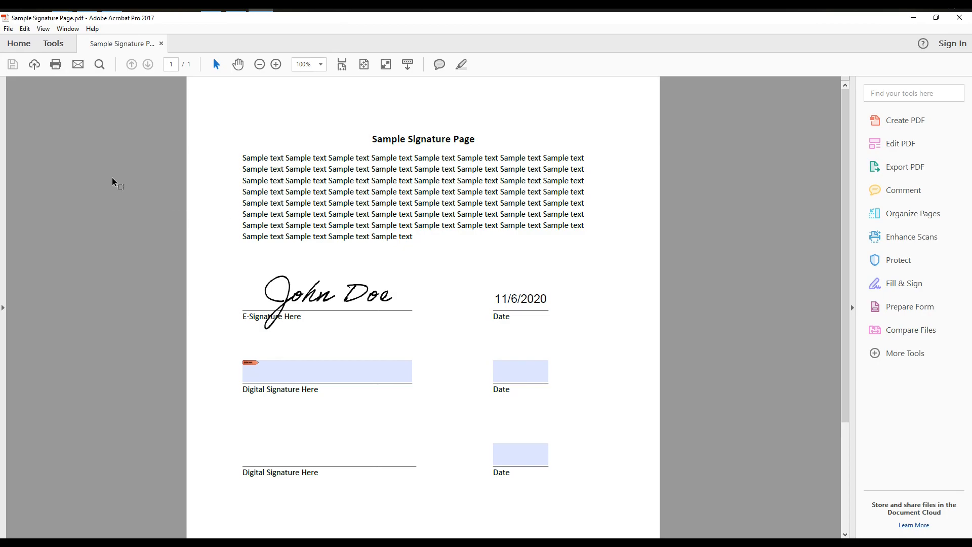
Step: In Edit > Preferences > Signatures, show Identities & Trusted Certificates settings via More...
click(25, 29)
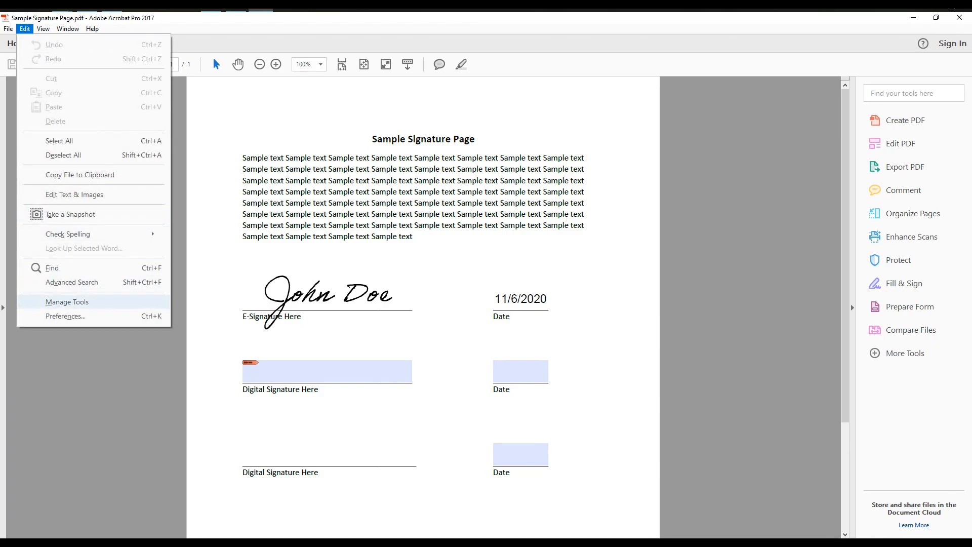
click(54, 317)
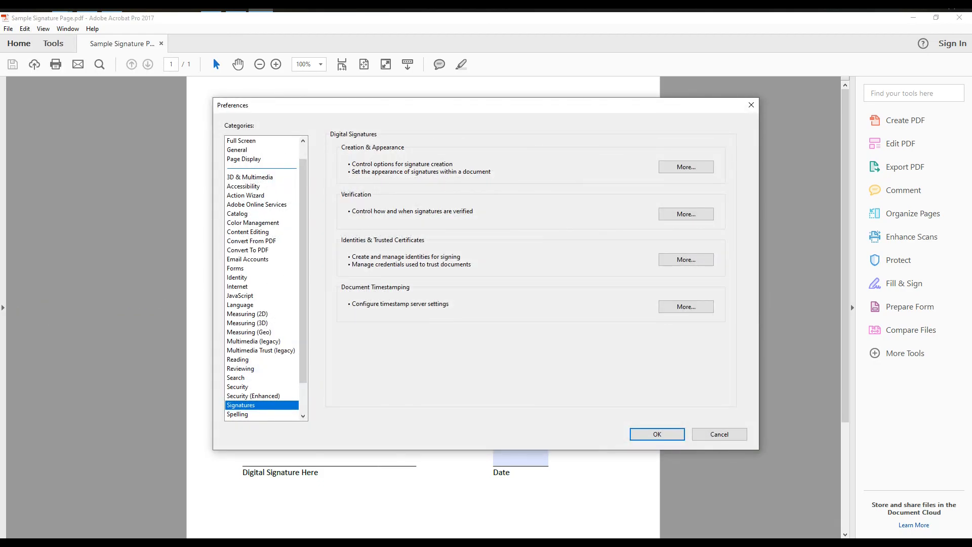
scroll(261, 278, down, 2)
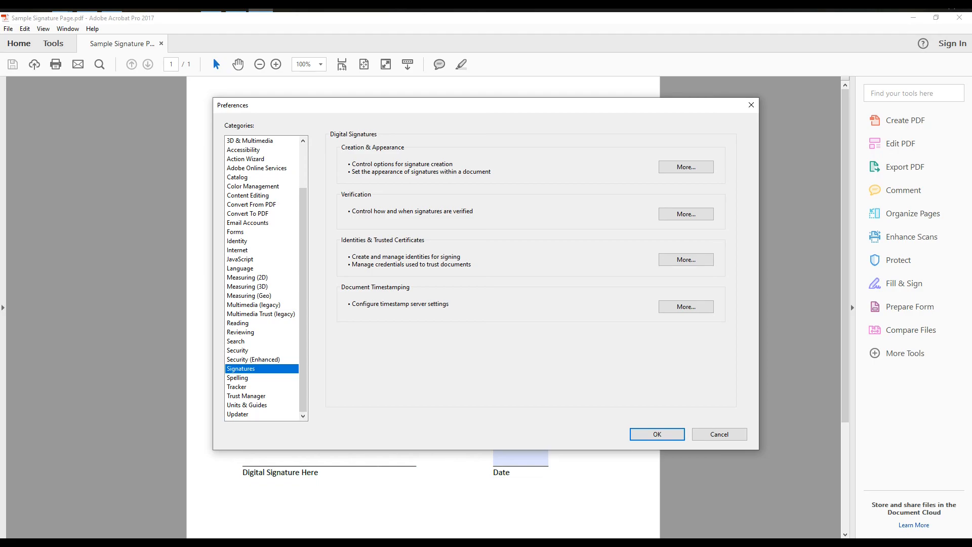
click(686, 259)
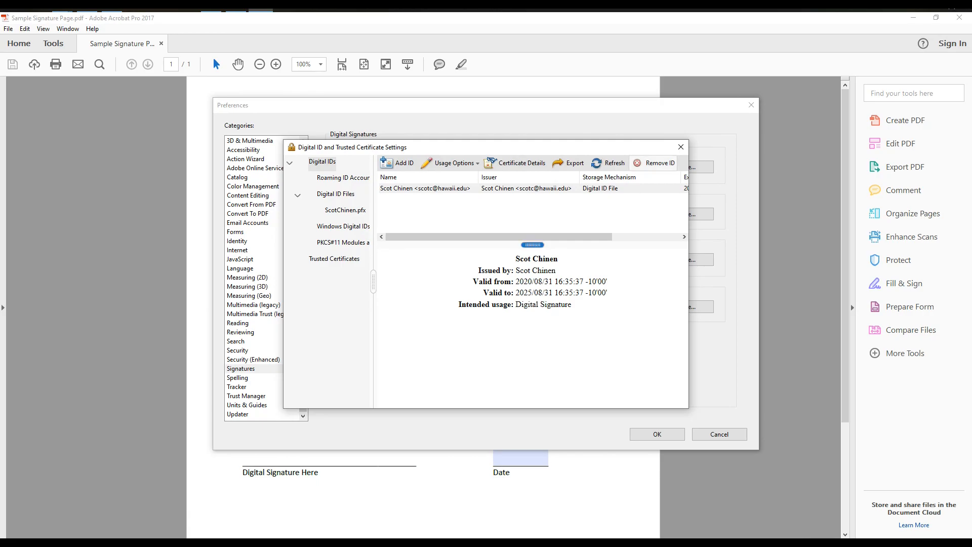
Step: Add a new self-created PKCS#12 digital ID, entering the signer's name and e-mail address
click(397, 163)
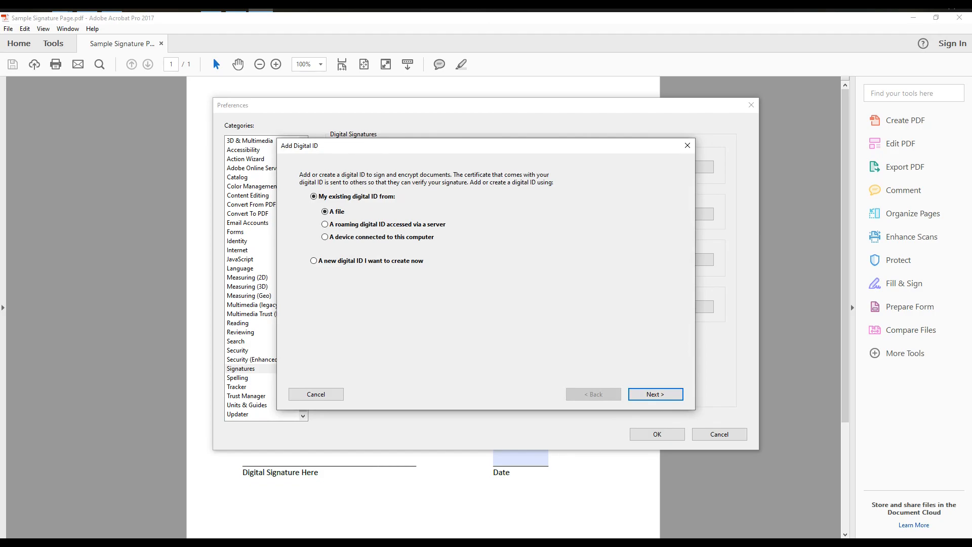
click(314, 261)
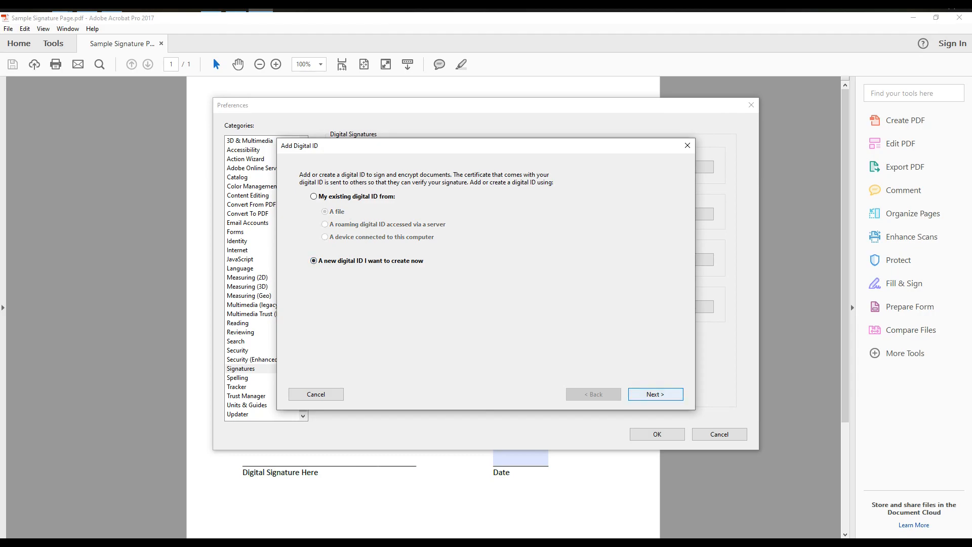
key(Return)
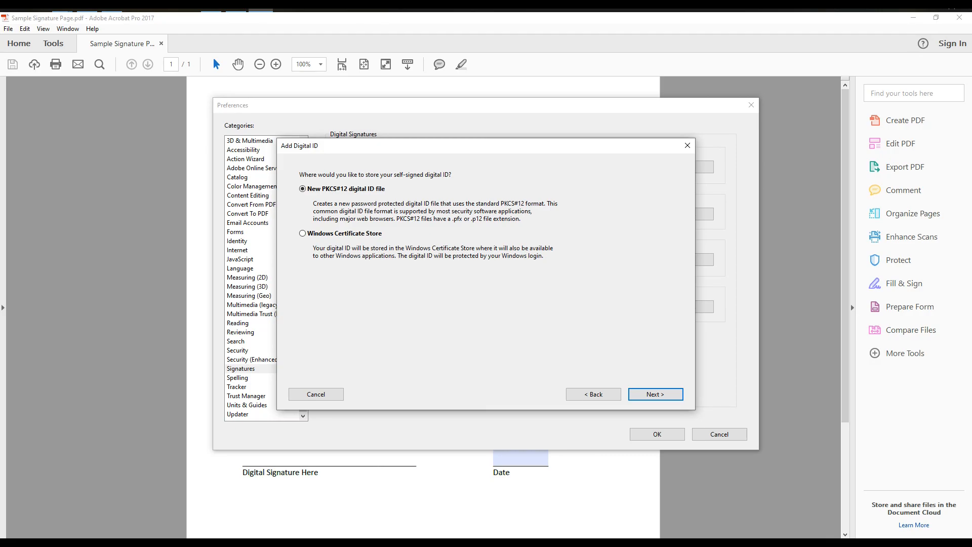
key(Return)
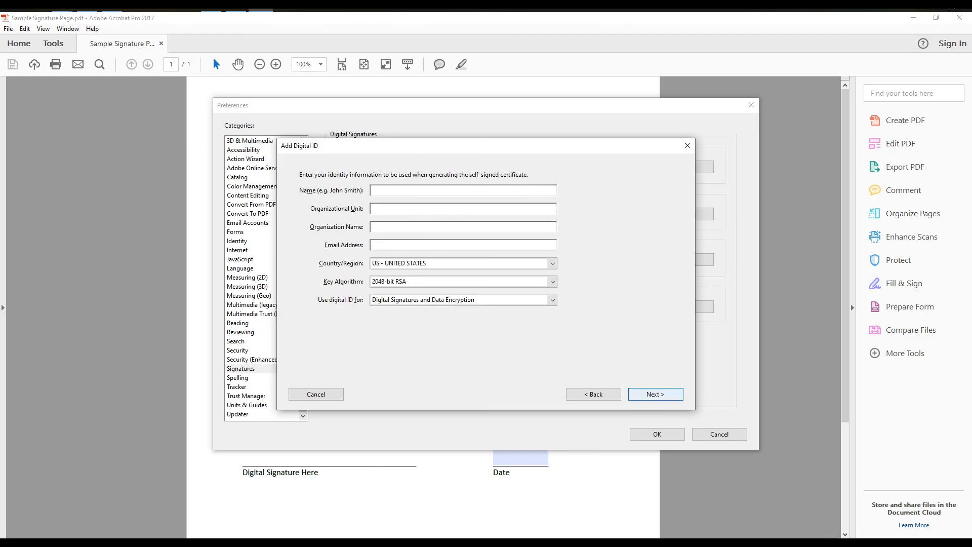
text(John Doe)
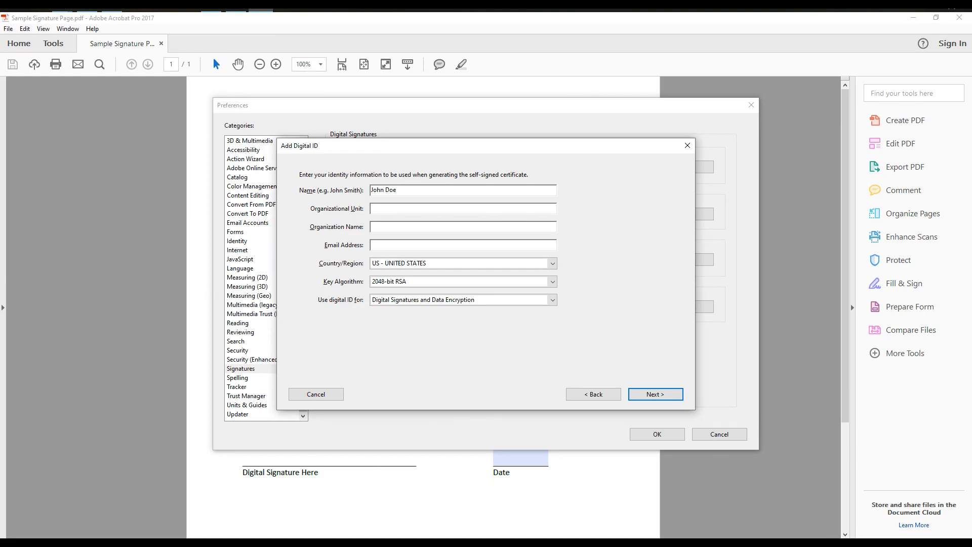
key(Return)
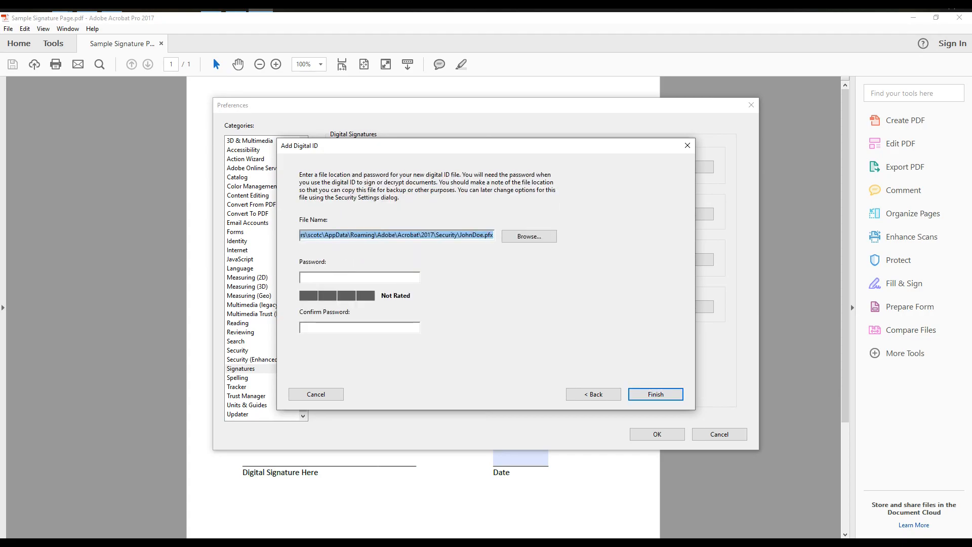
Step: Protect the new digital ID with a password, finish it, and close the settings dialogs
click(359, 277)
text(*******)
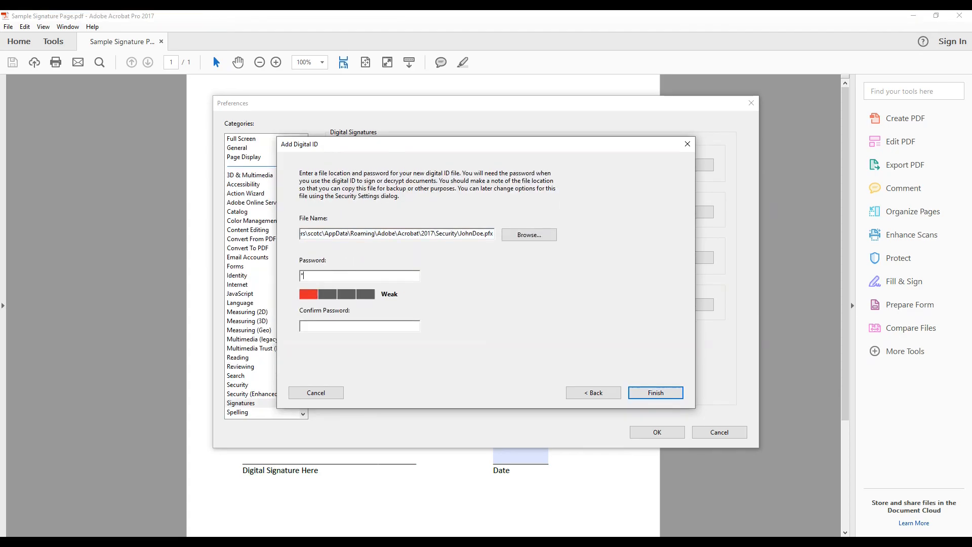
text(******)
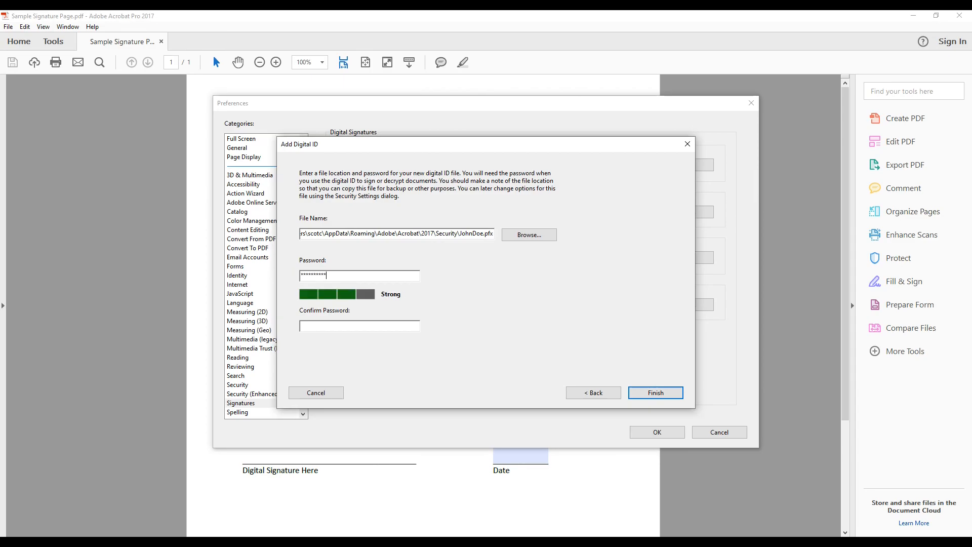
text(***)
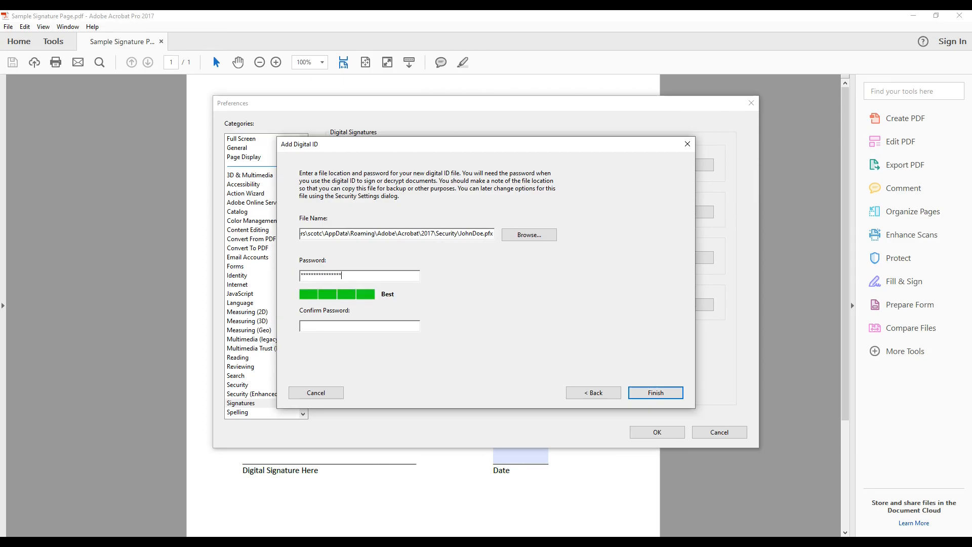
text(***************)
key(Return)
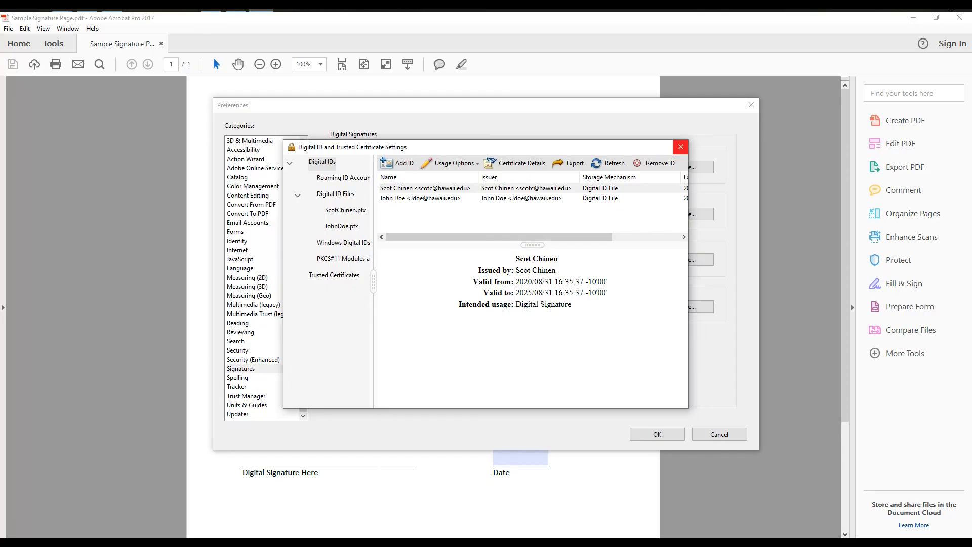
click(681, 145)
click(751, 105)
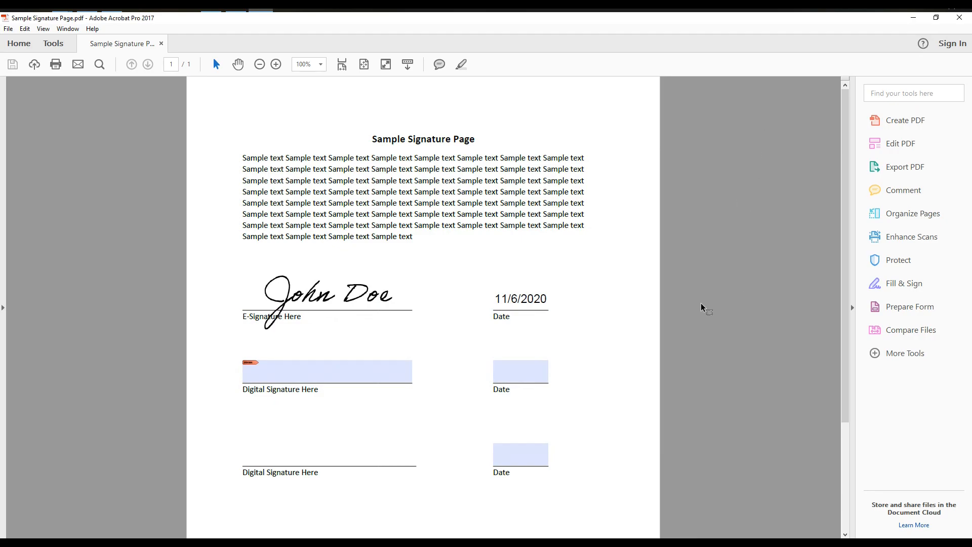
Step: Date the second field 11/6/2020 and sign the first Digital Signature field with the new ID
click(510, 372)
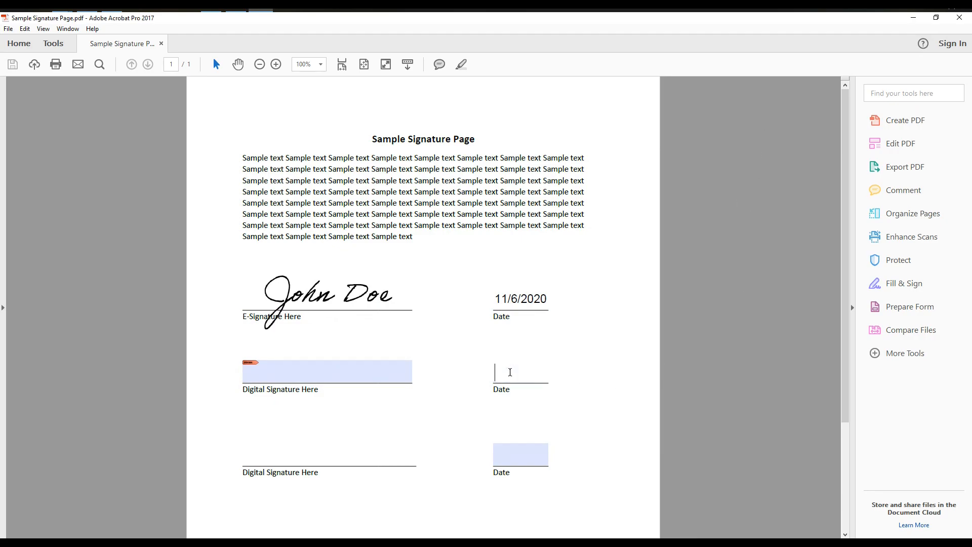
text(11/6/2020)
click(268, 375)
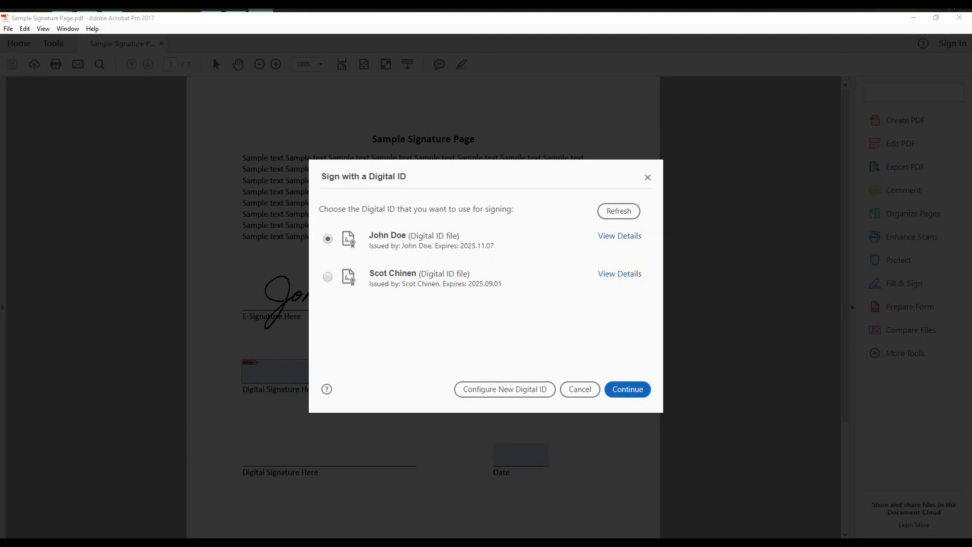
click(482, 240)
key(Return)
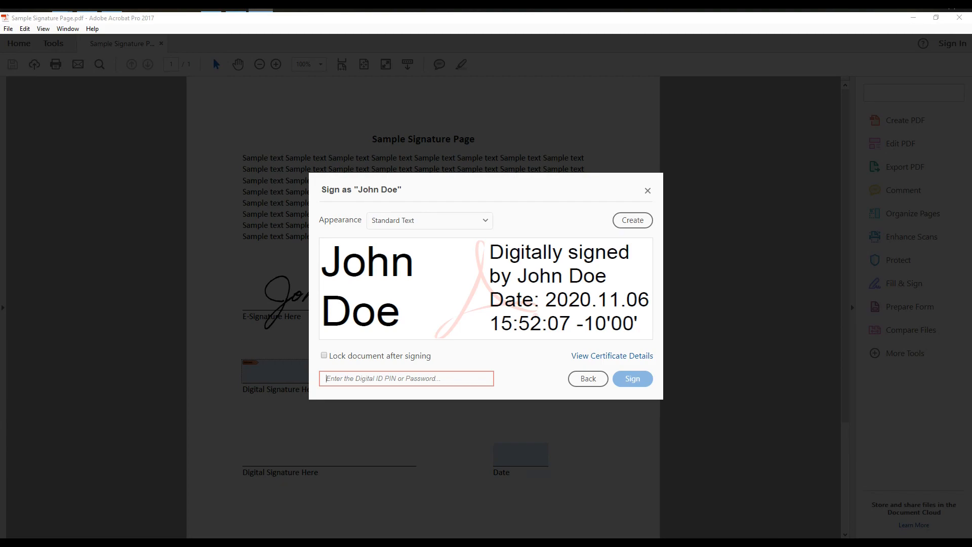
text(•••••)
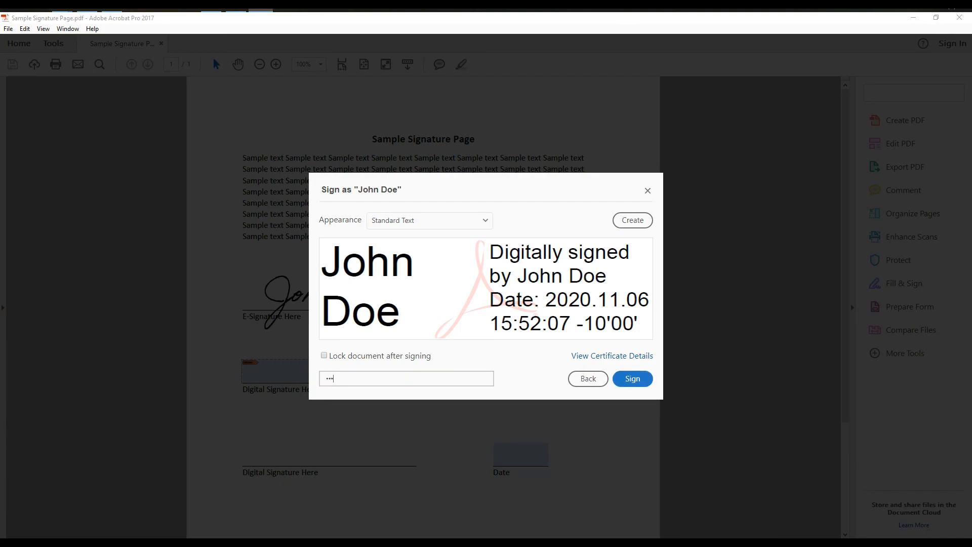
text(•)
click(633, 379)
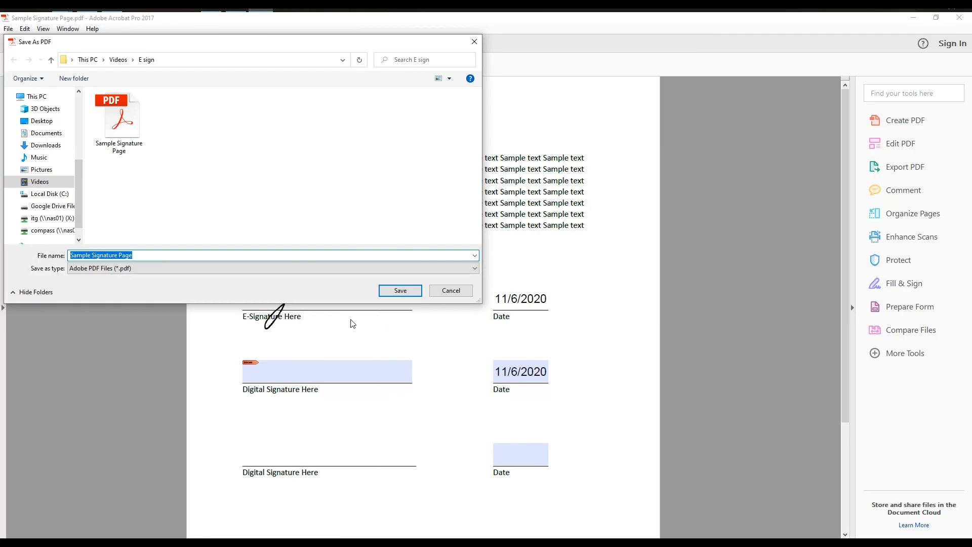
Step: Save the digitally signed copy as Sample Signature Page1.pdf
click(139, 255)
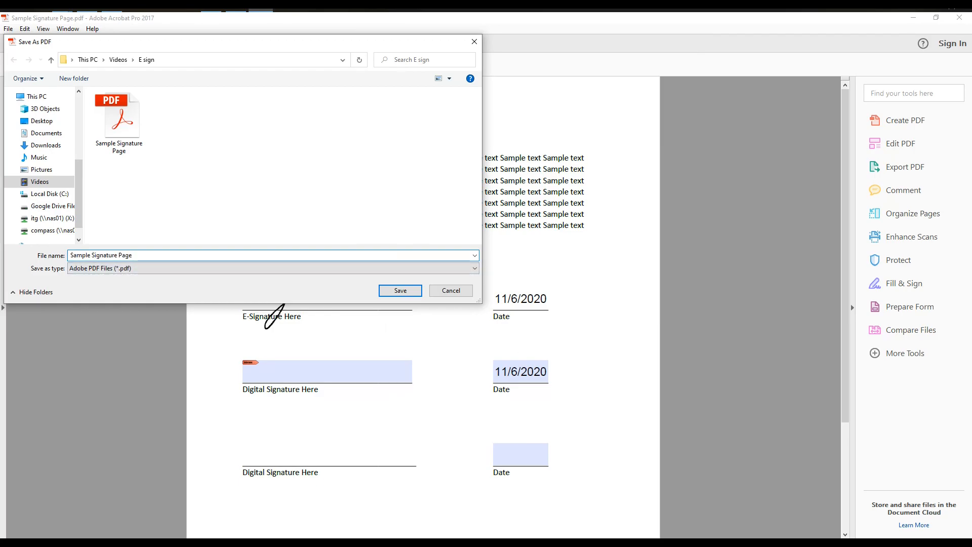
key(Return)
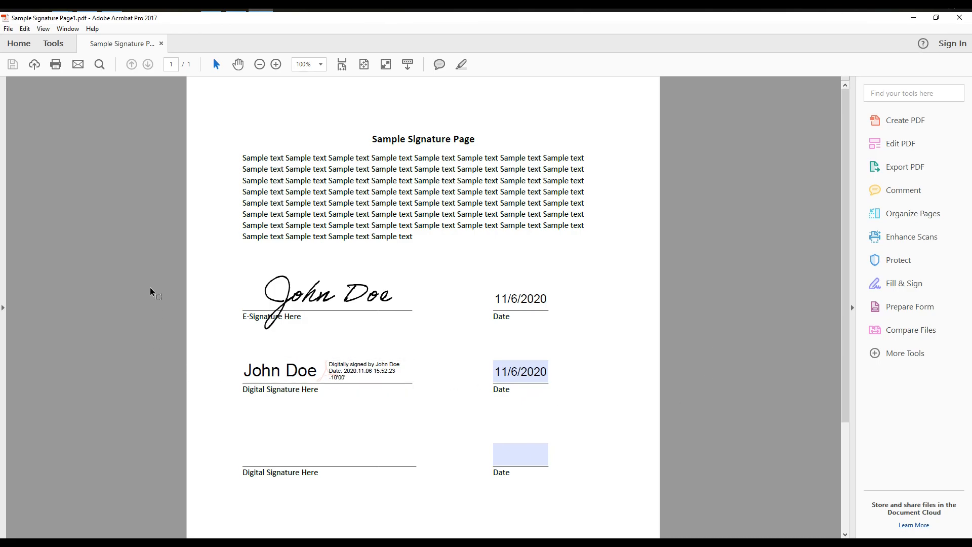
Step: Open Signatures Creation & Appearance preferences and start a new appearance titled with the sample name
click(25, 32)
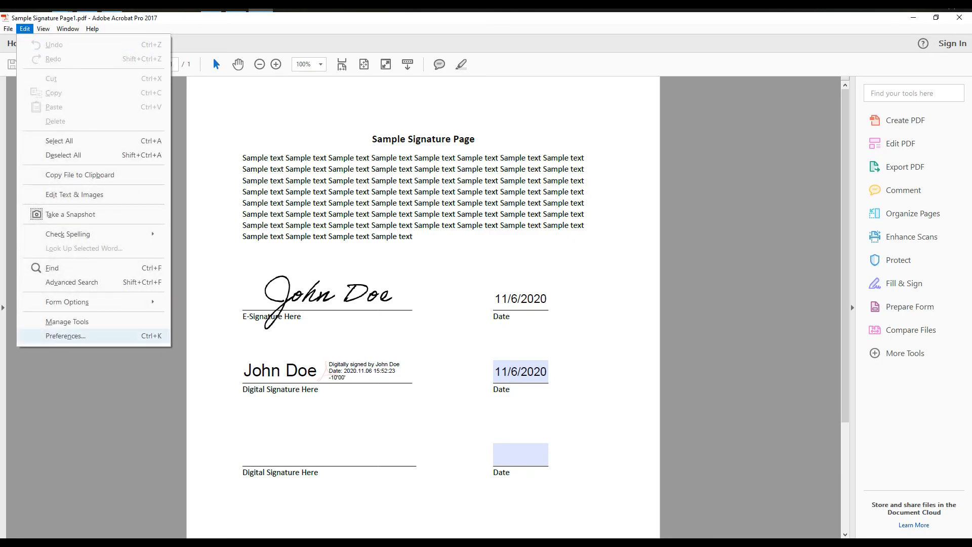
click(65, 335)
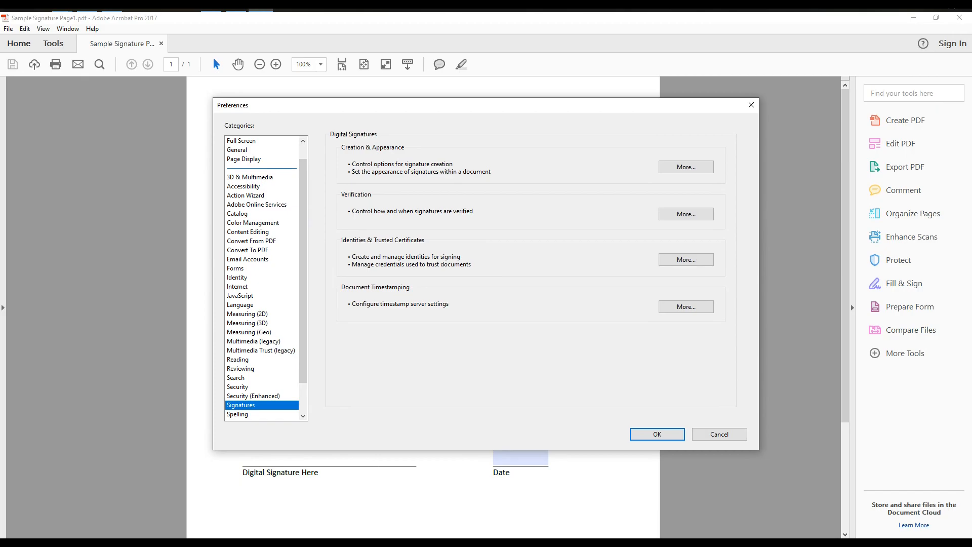
click(686, 166)
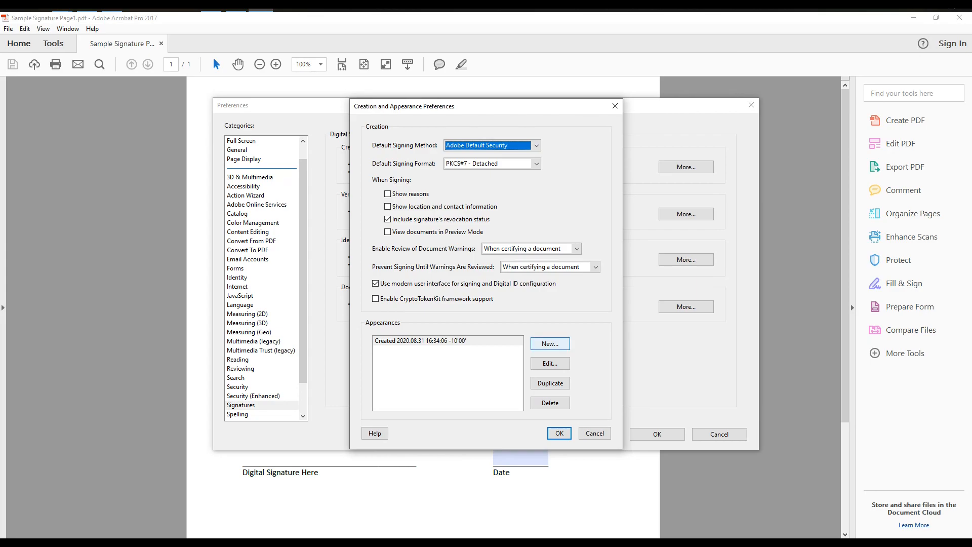
click(550, 343)
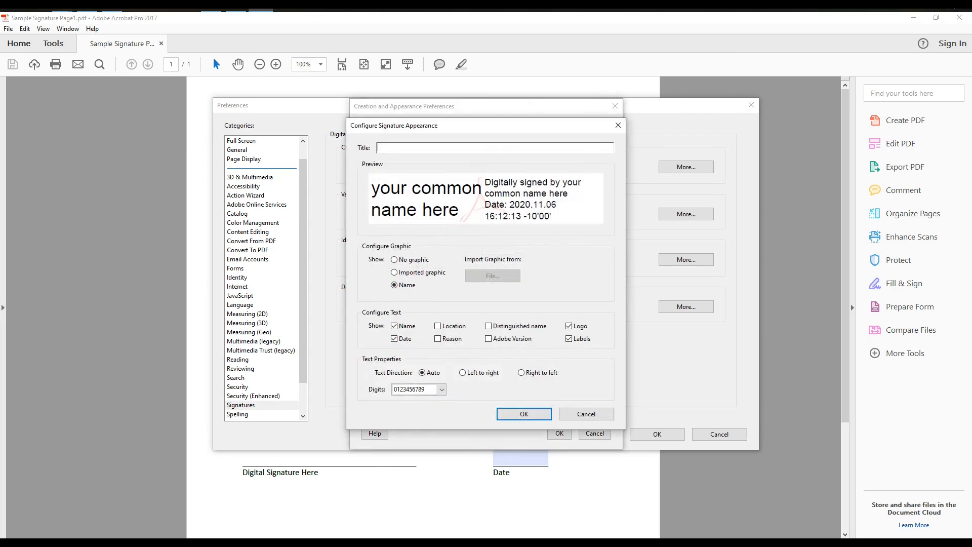
text(john doe)
Step: Use the imported handwritten signature image as the graphic, save the appearance, and close Preferences
click(394, 272)
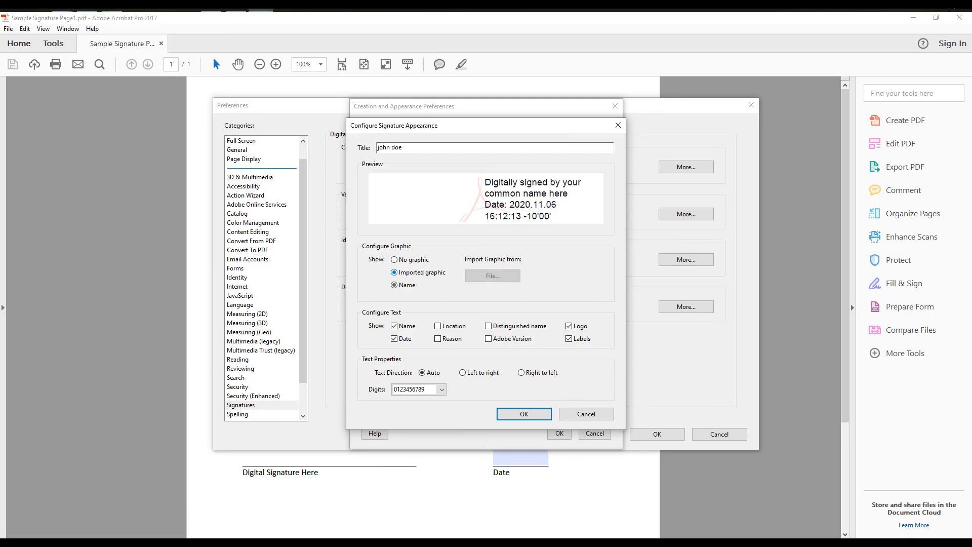
click(493, 276)
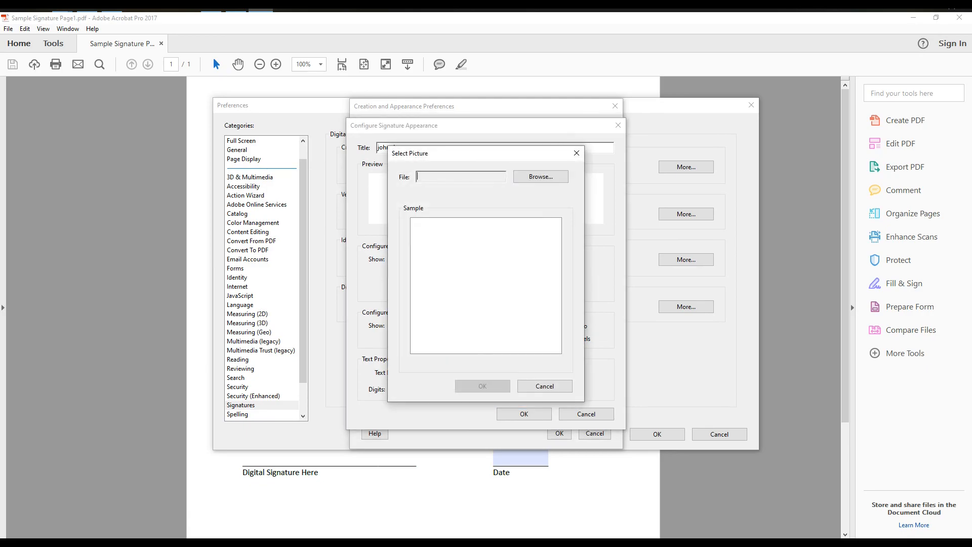
click(541, 176)
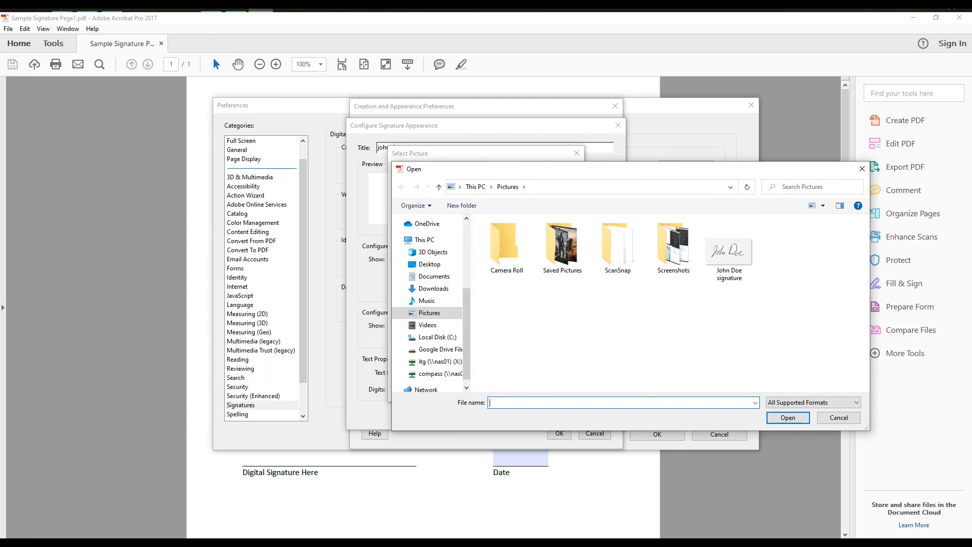
click(729, 250)
click(790, 419)
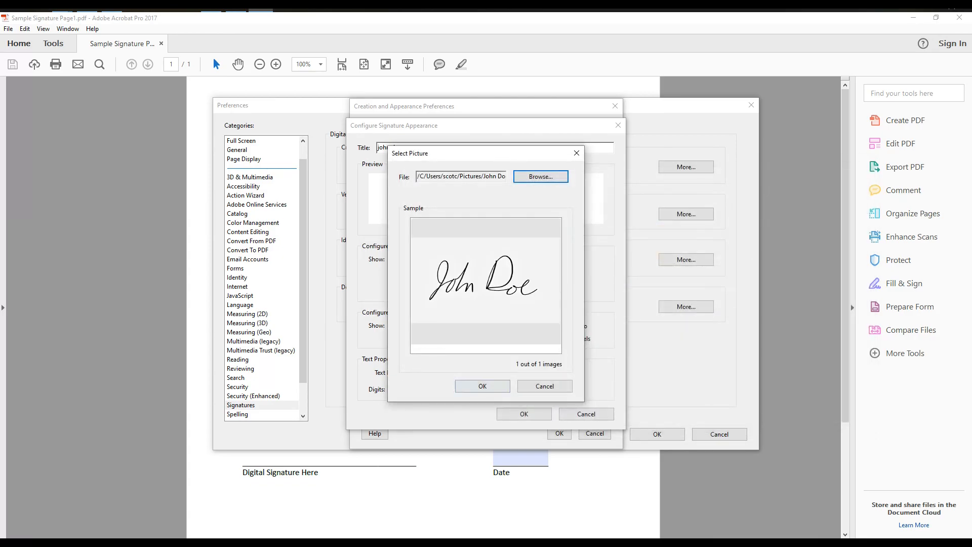
click(483, 386)
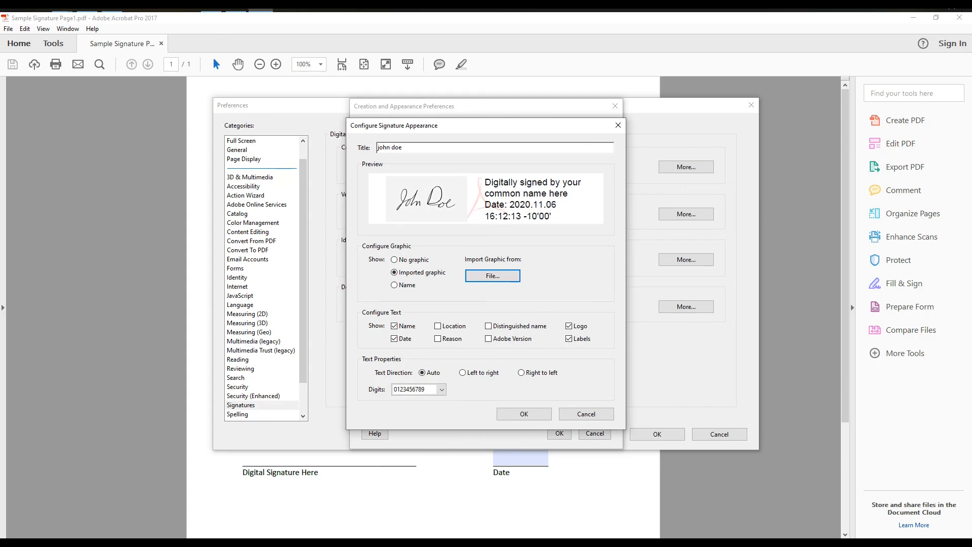
click(524, 413)
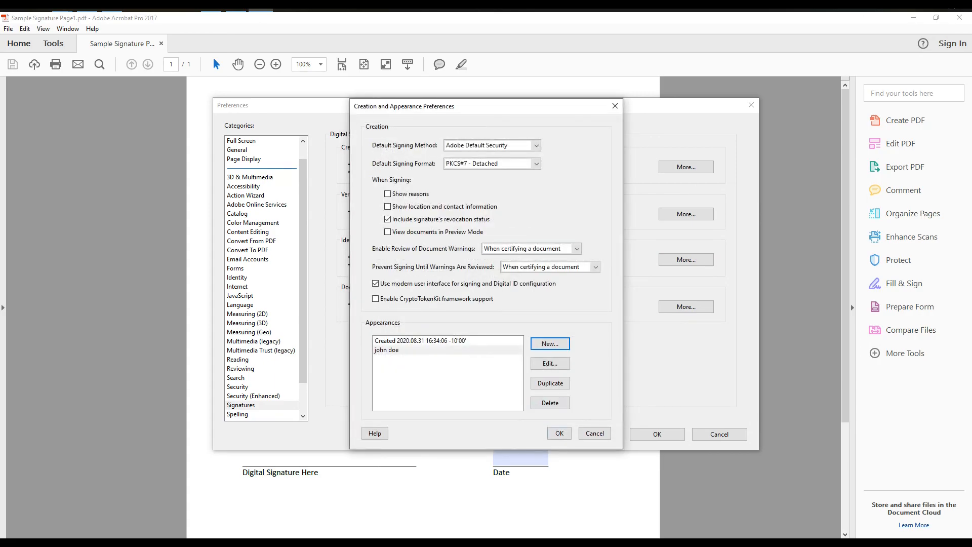
click(615, 106)
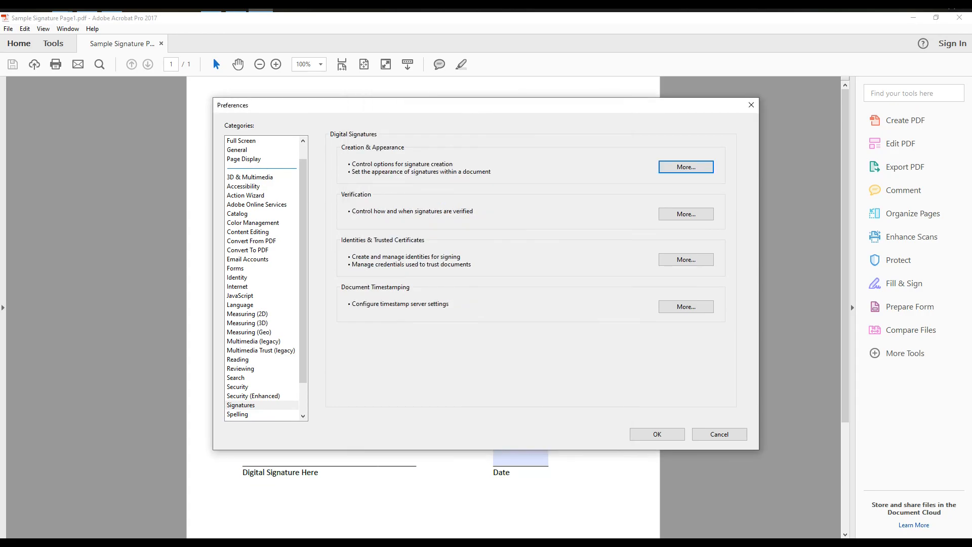
click(751, 105)
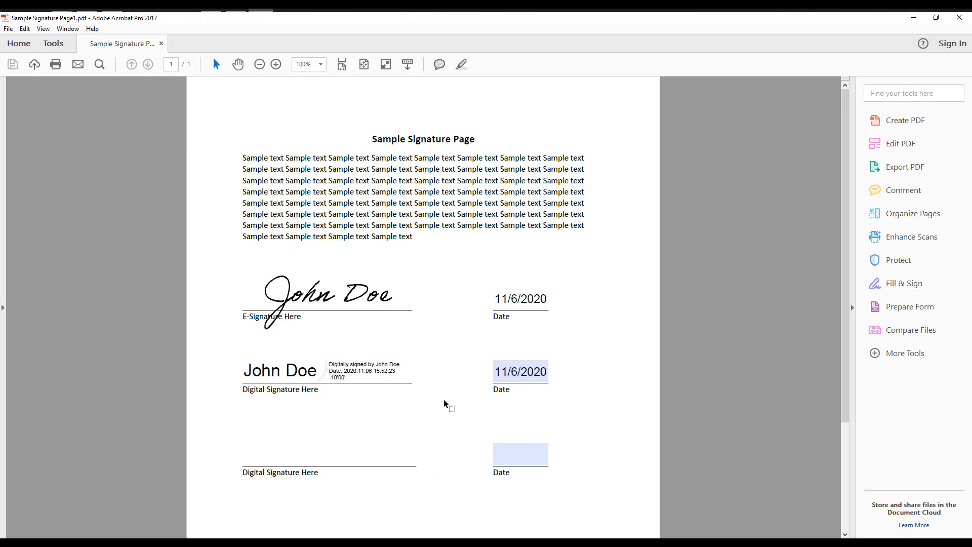
Step: Using Certificates > Digitally Sign, drag a signature box over the bottom Digital Signature line
click(900, 354)
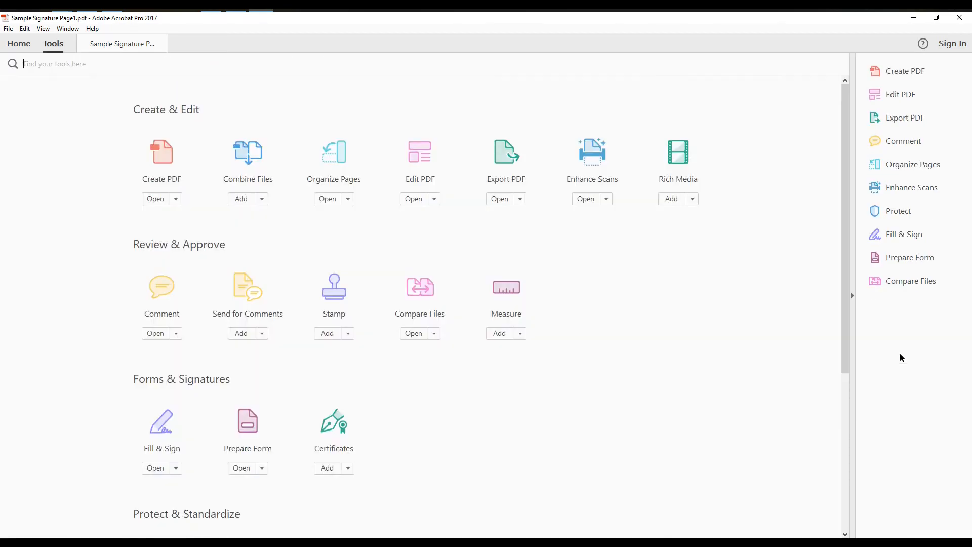
click(335, 425)
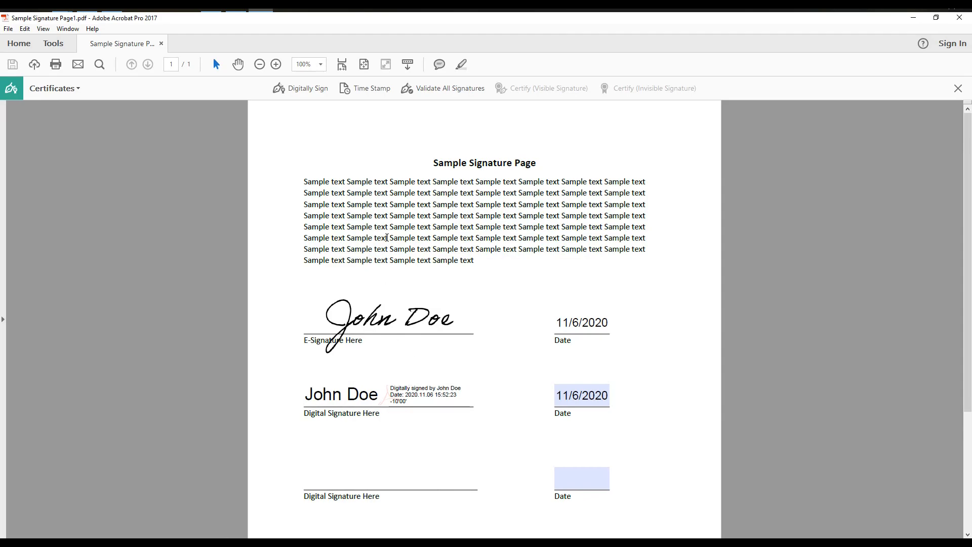
click(295, 89)
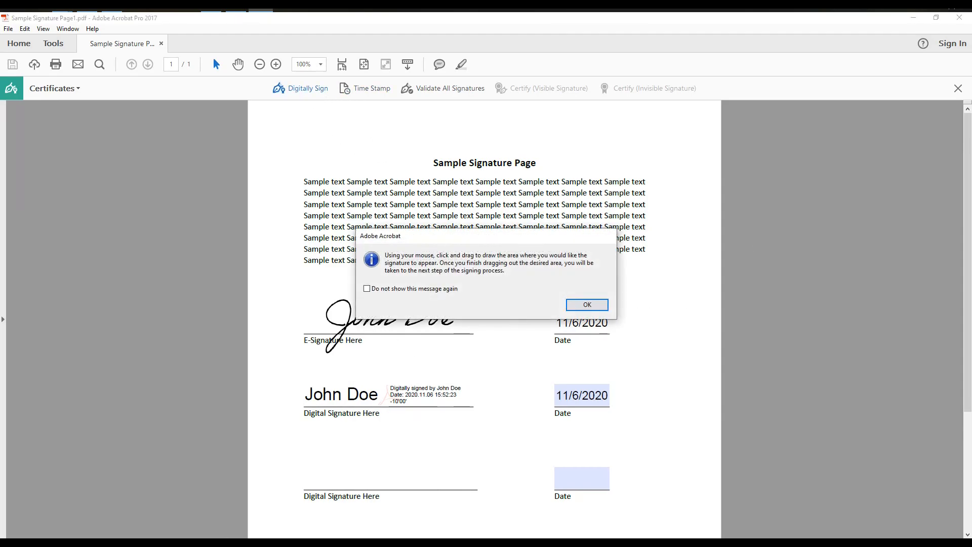
click(588, 305)
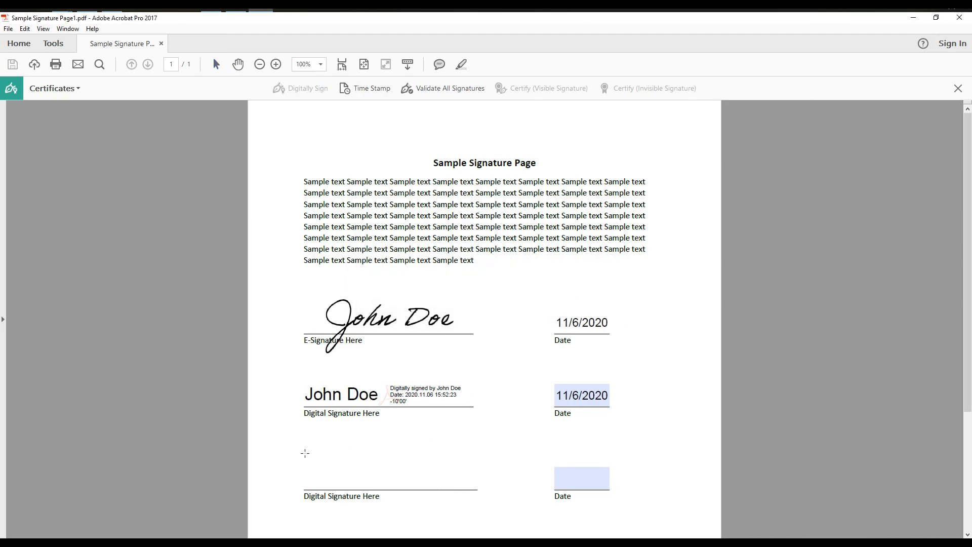
mouse_move(303, 453)
mouse_down()
mouse_move(328, 486)
mouse_move(449, 488)
mouse_up()
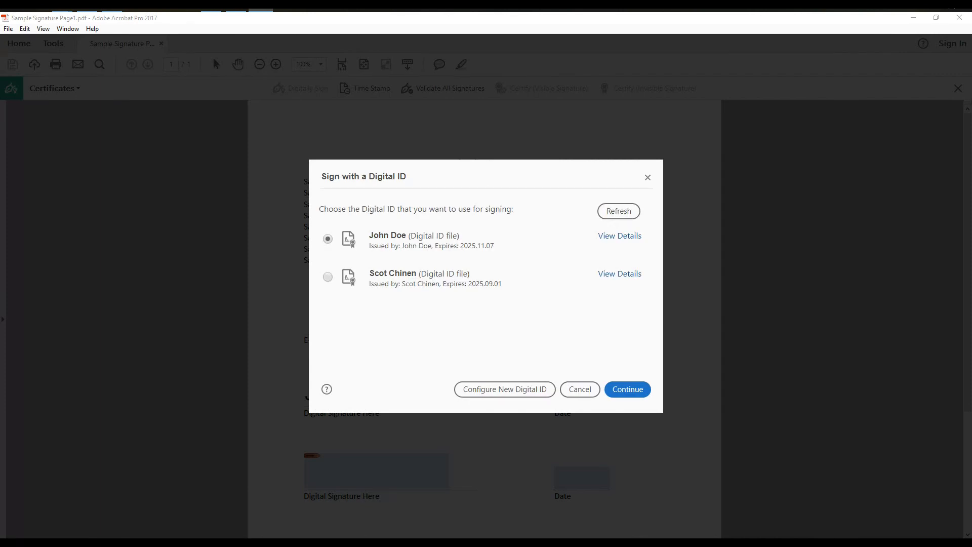
Step: Sign the bottom line with the digital ID, choosing the handwritten-image appearance and entering the ID's PIN
click(642, 387)
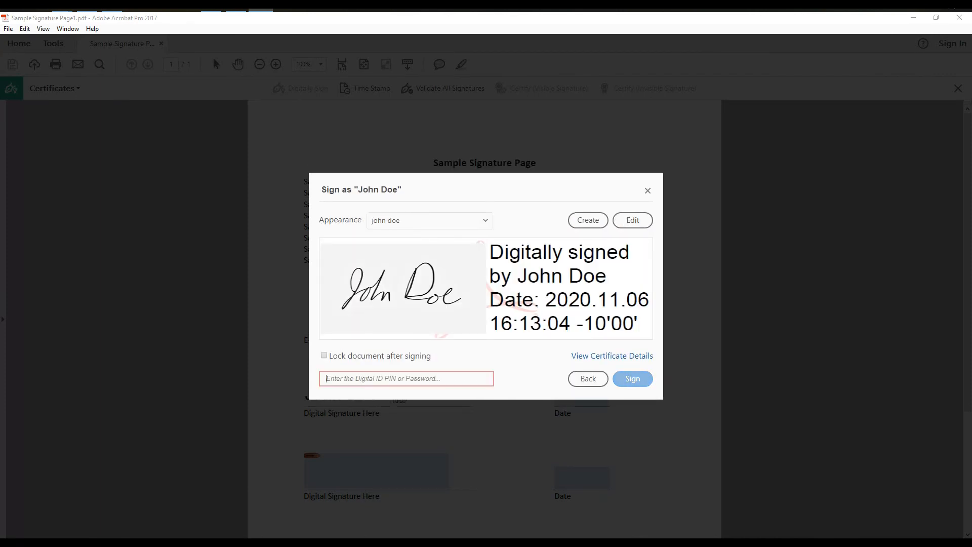
click(485, 220)
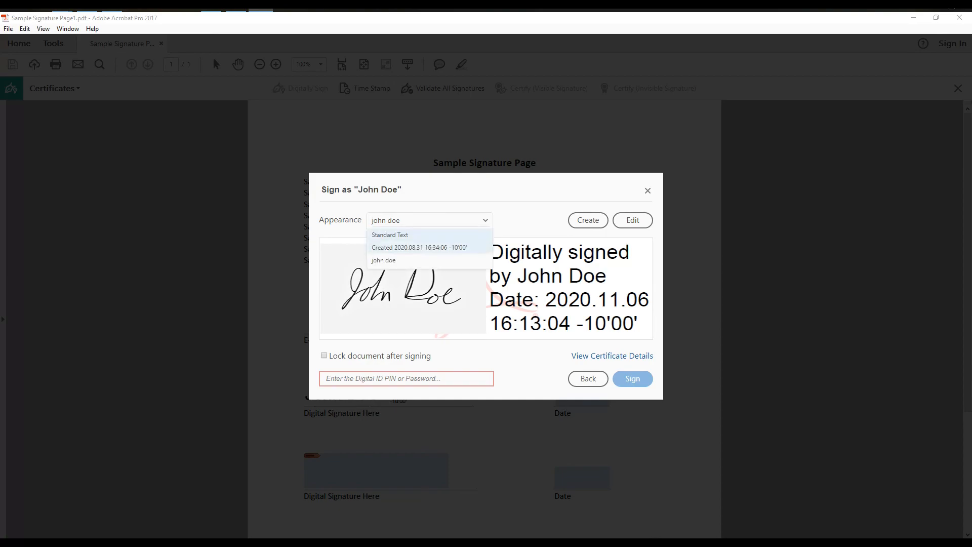
click(405, 260)
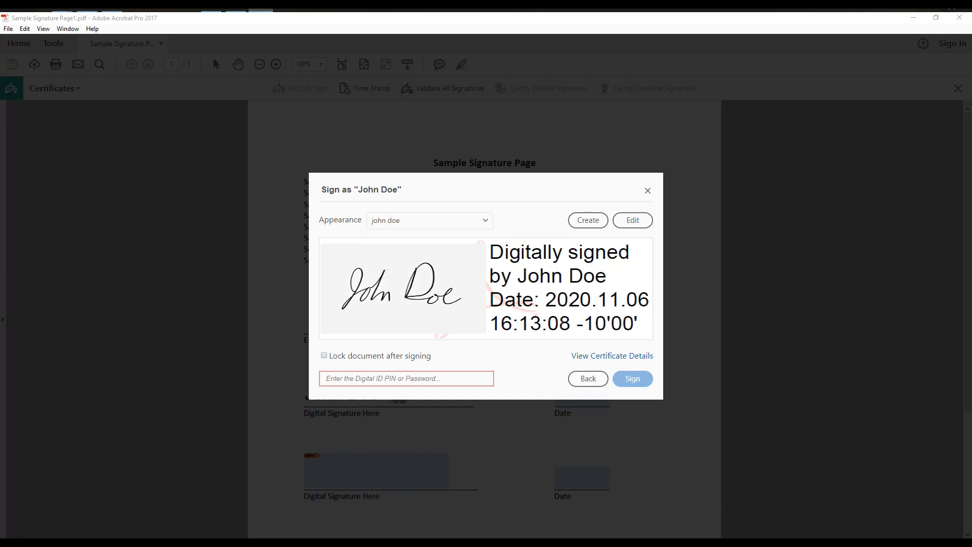
click(430, 220)
click(405, 234)
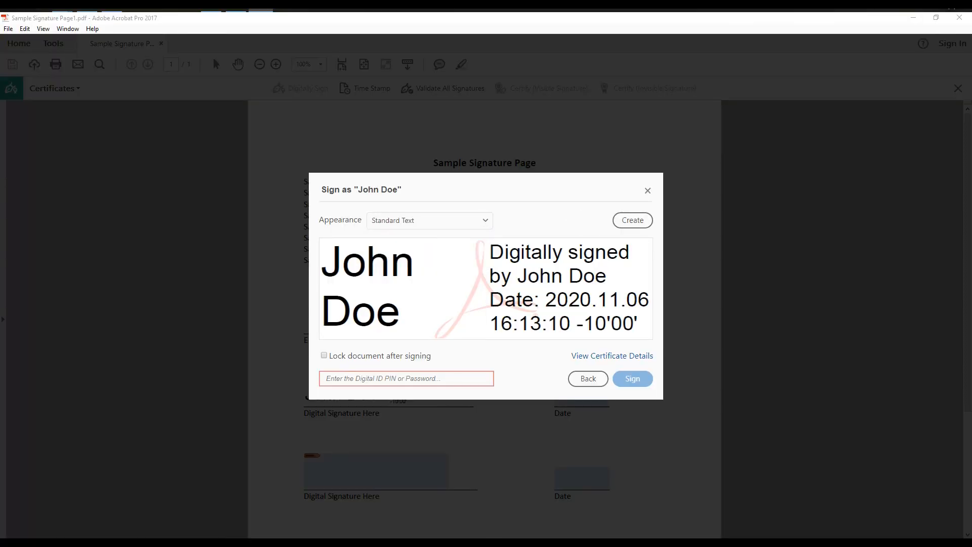
click(430, 220)
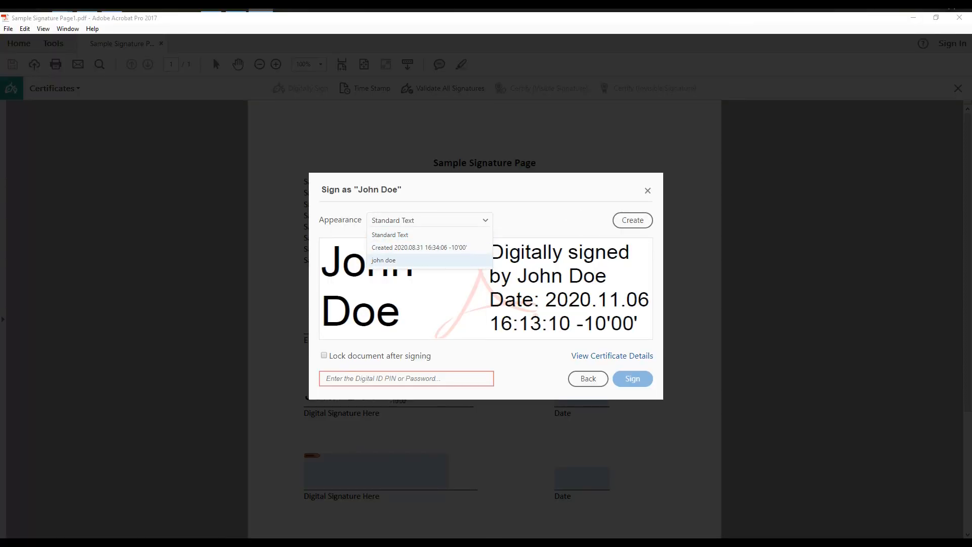
click(405, 259)
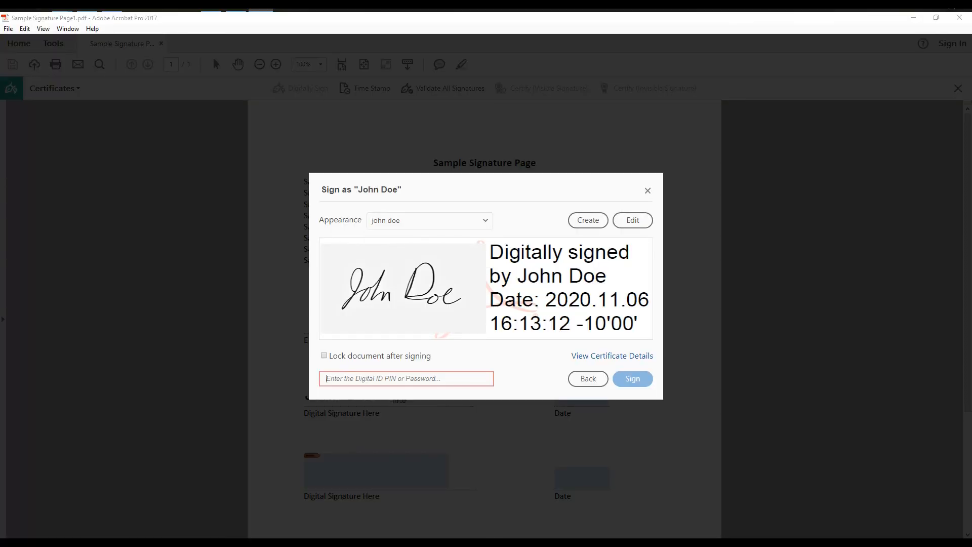
text(123)
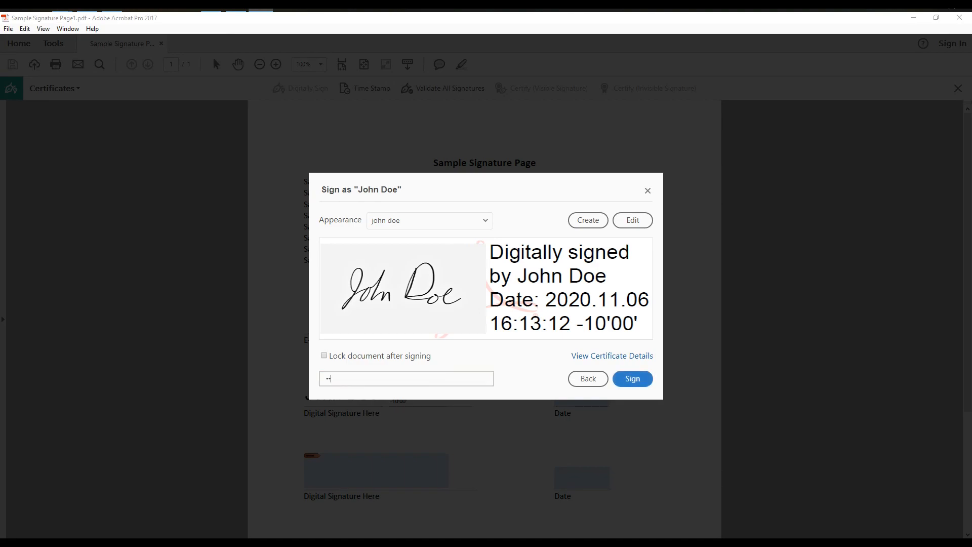
text(456)
click(628, 377)
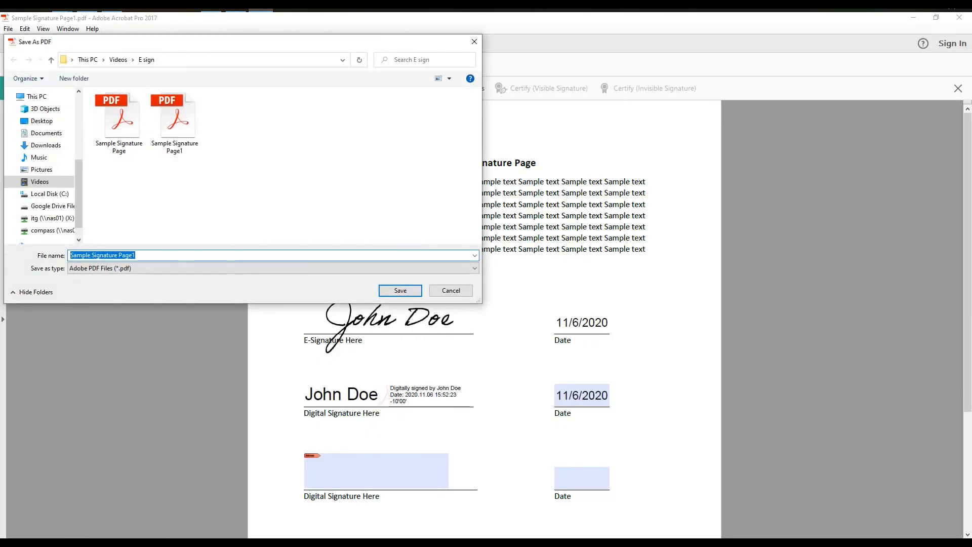
Step: Save the signed copy as Sample Signature Page2
click(136, 255)
key(BackSpace)
text(2)
key(Return)
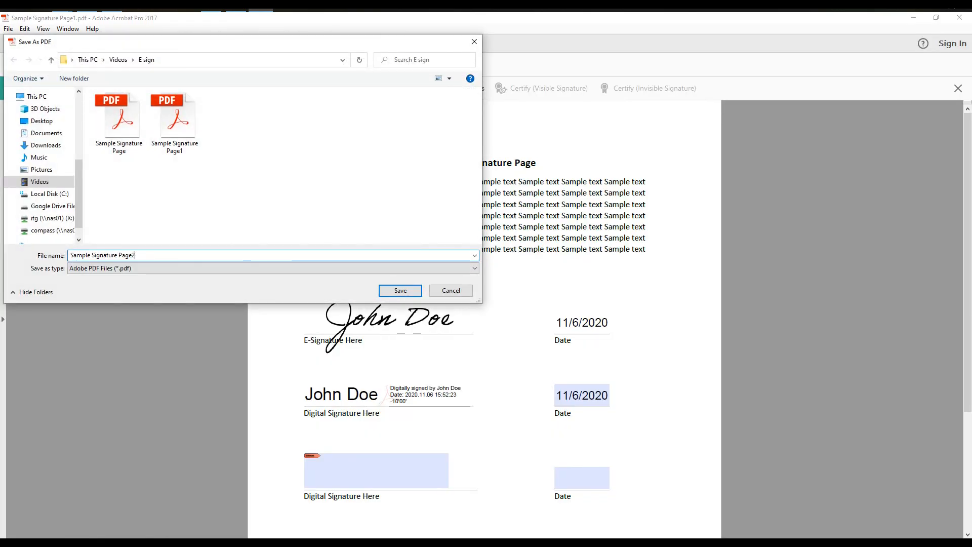